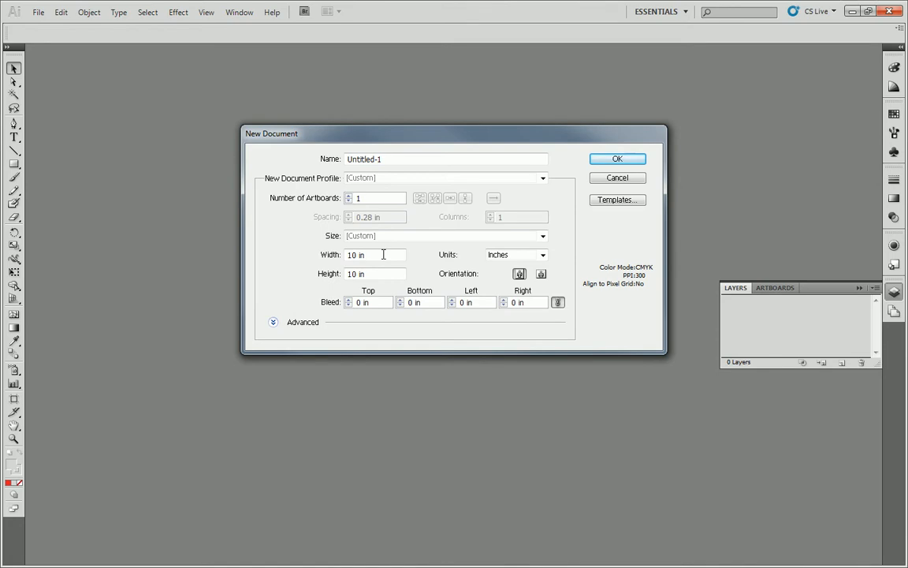
- Create a new single-artboard document 11 in wide and 8.5 in high
key(BackSpace)
key(BackSpace)
key(BackSpace)
key(BackSpace)
text(1)
key(Tab)
text(8.5)
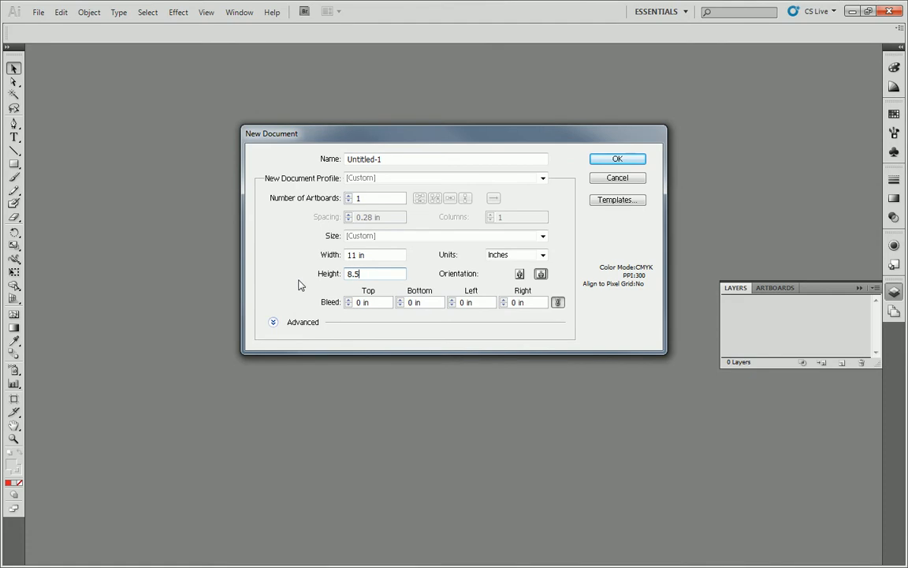
click(614, 162)
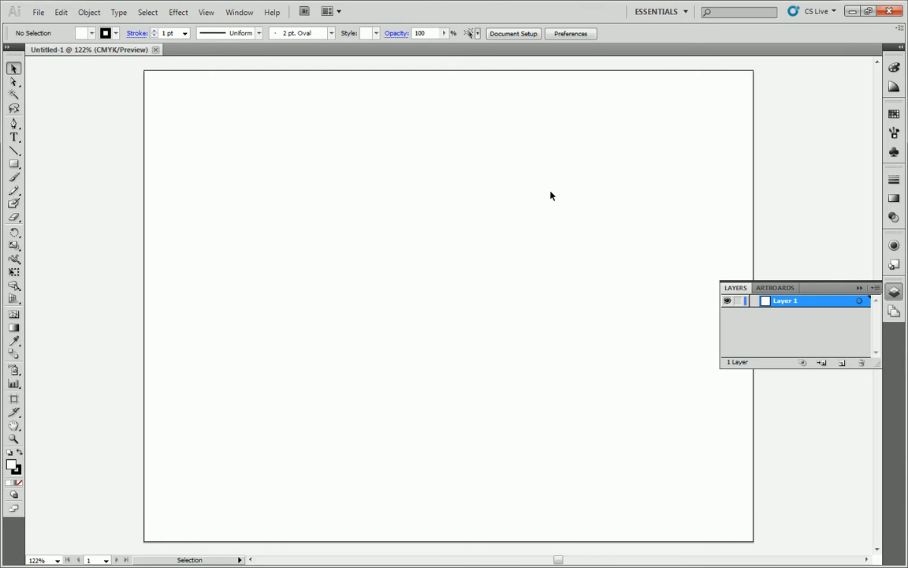
- Duplicate the artboard and place the copy flush against the original's right edge
click(512, 33)
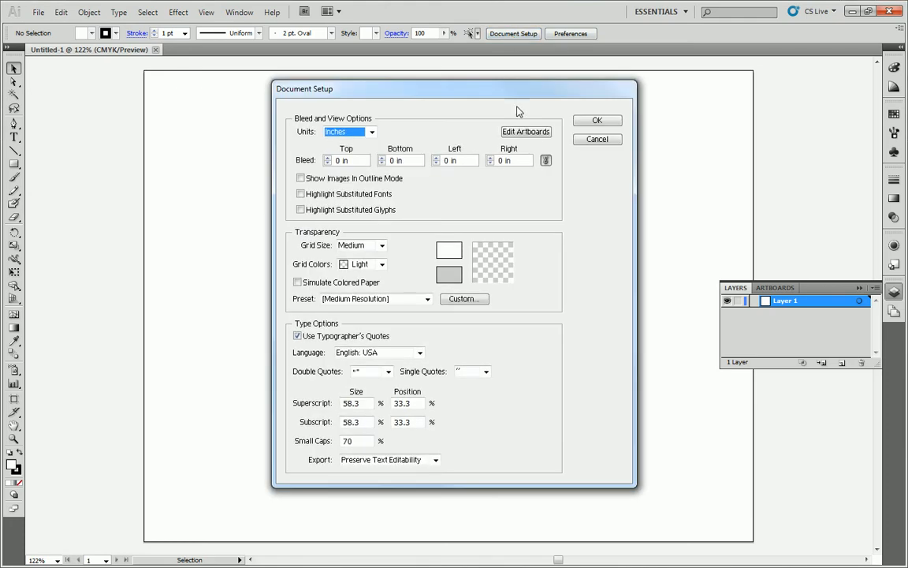
click(530, 134)
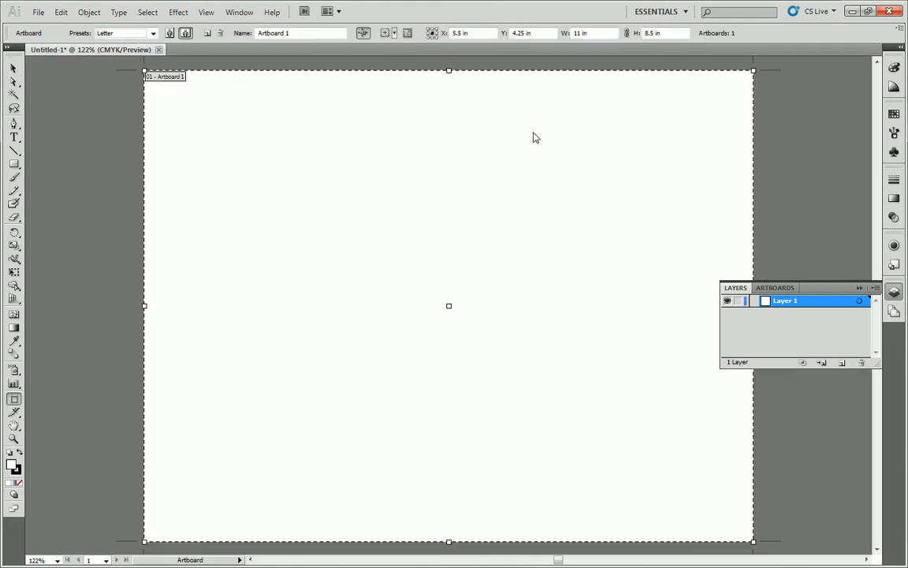
scroll(349, 152, down, 4)
scroll(348, 152, up, 3)
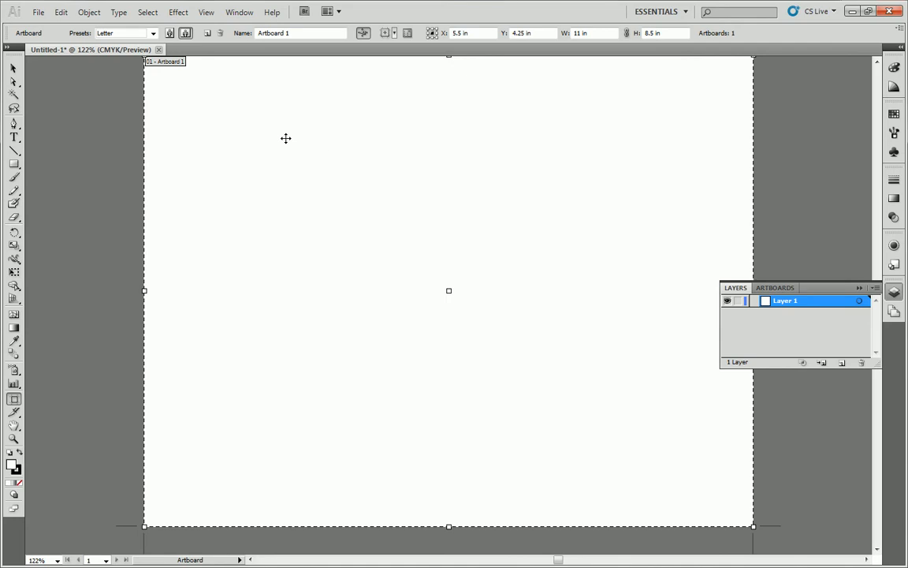
drag(219, 115, 827, 119)
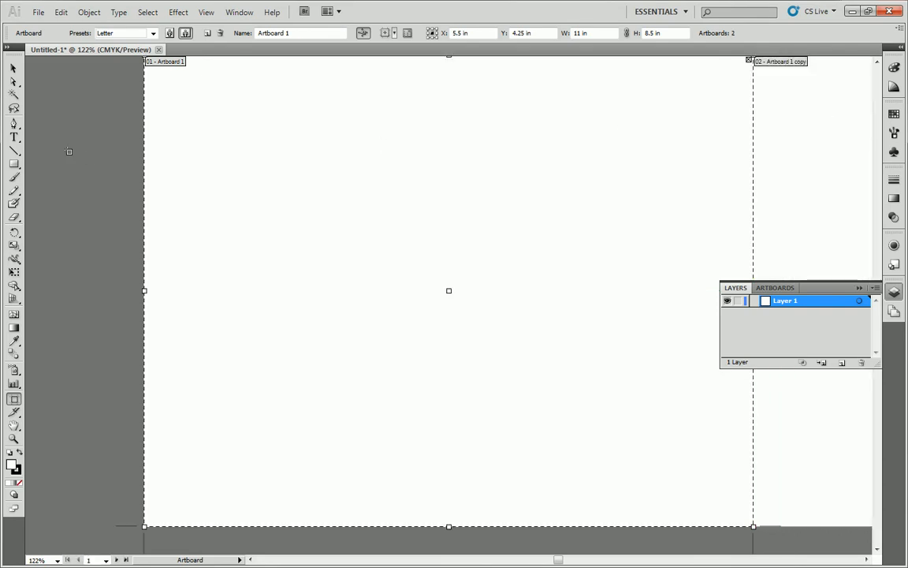
- Leave artboard editing and examine the two adjoining artboards together, with the Layers panel collapsed
click(14, 439)
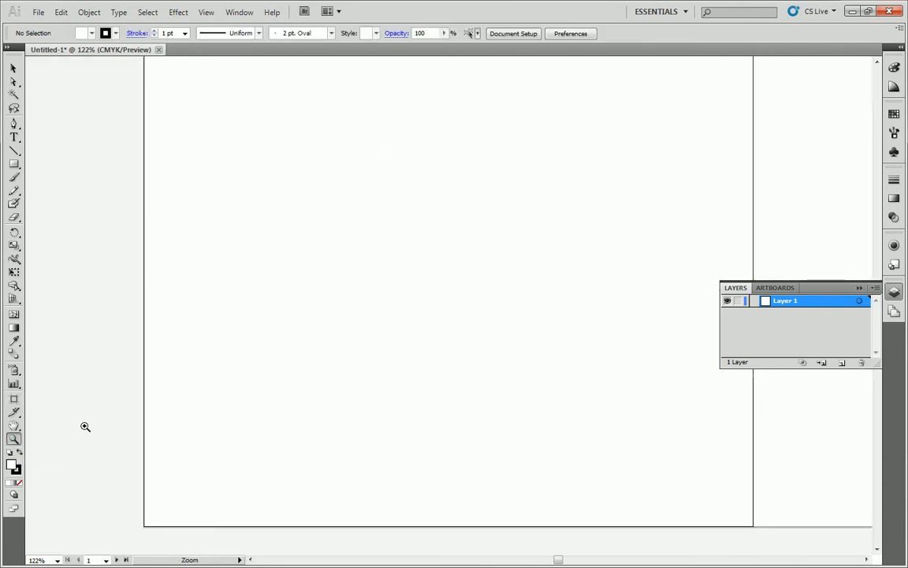
alt+click(383, 274)
alt+click(404, 279)
alt+click(452, 294)
alt+click(602, 333)
click(482, 292)
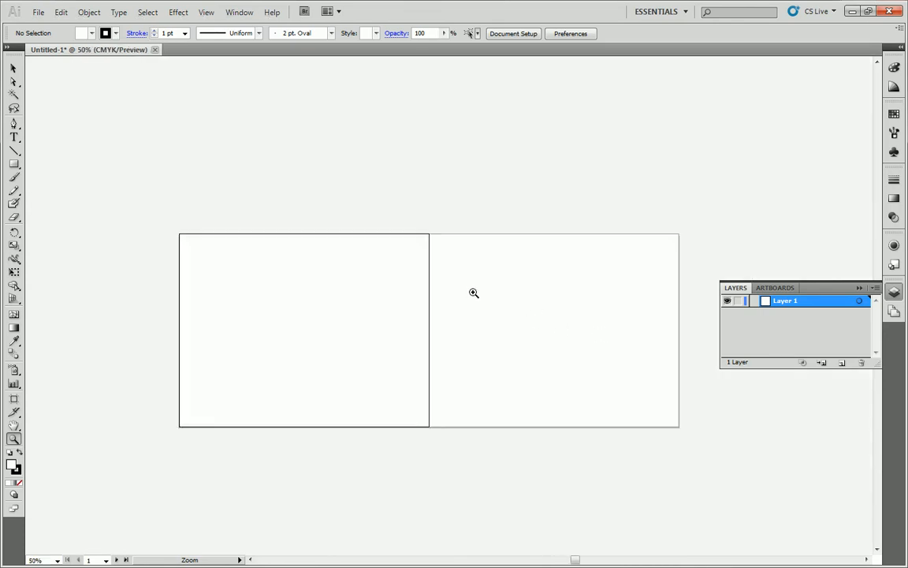
scroll(443, 260, down, 2)
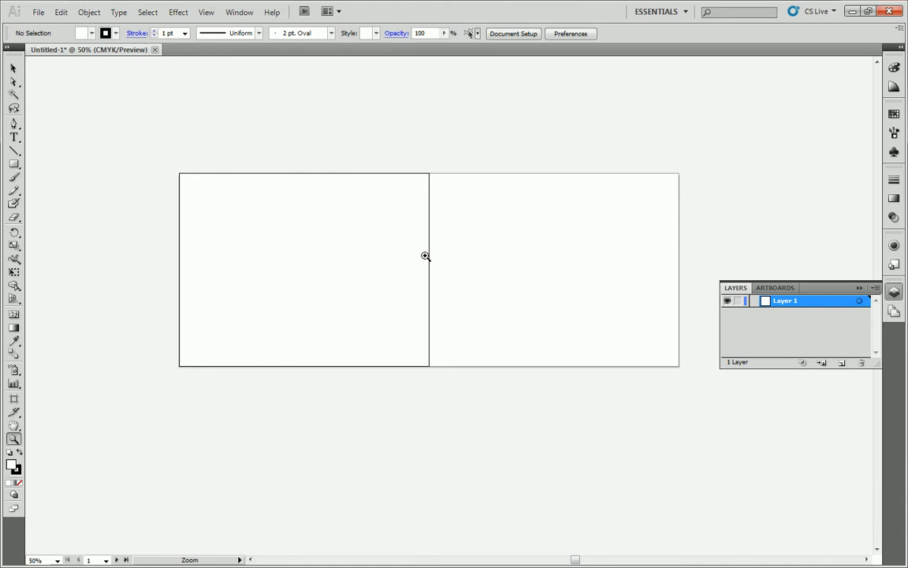
click(426, 256)
scroll(442, 260, down, 2)
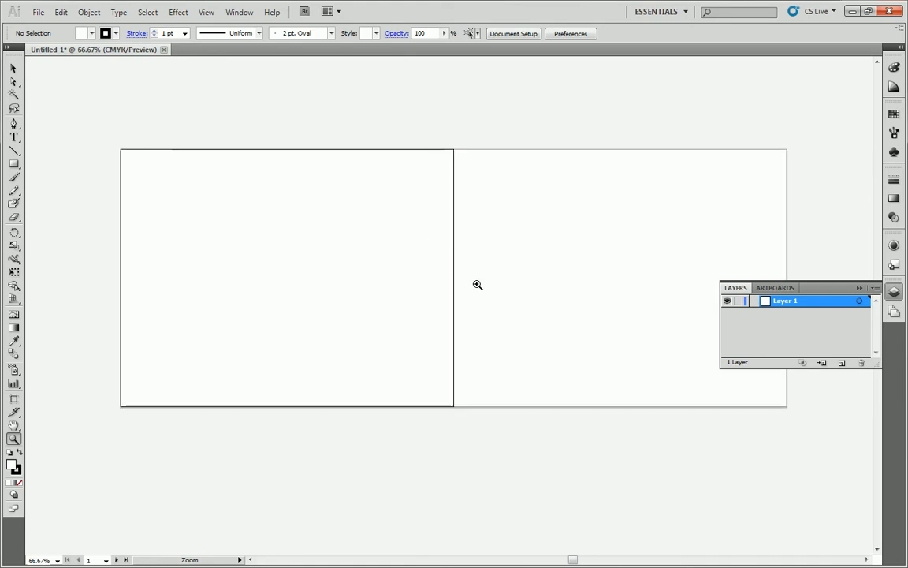
click(860, 289)
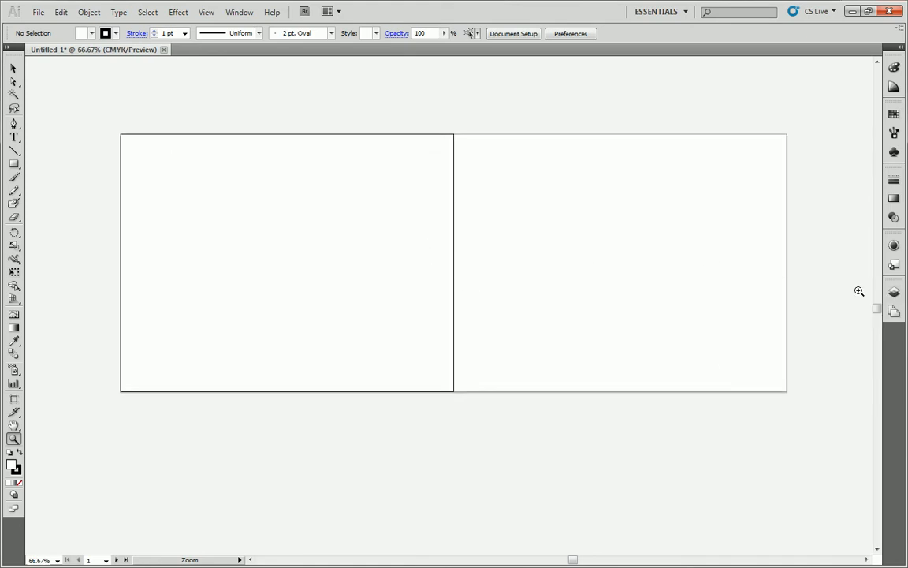
- Duplicate the first artboard directly beneath the original, delete that copy and leave artboard editing
click(520, 33)
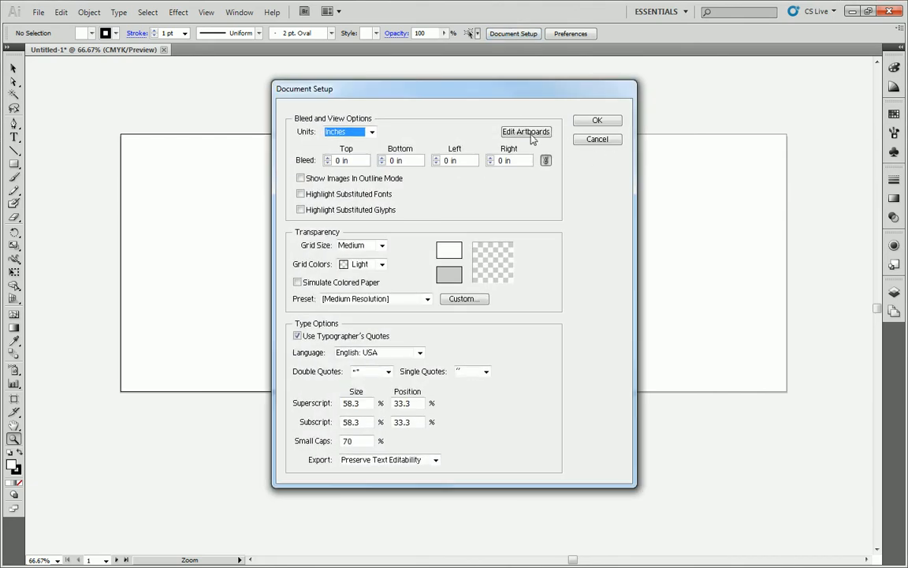
click(526, 134)
drag(365, 175, 364, 431)
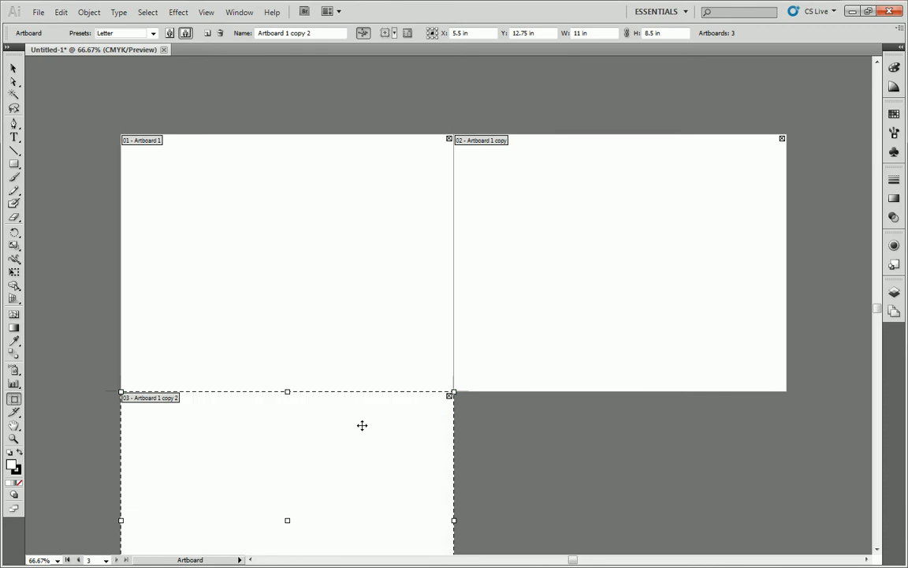
key(Delete)
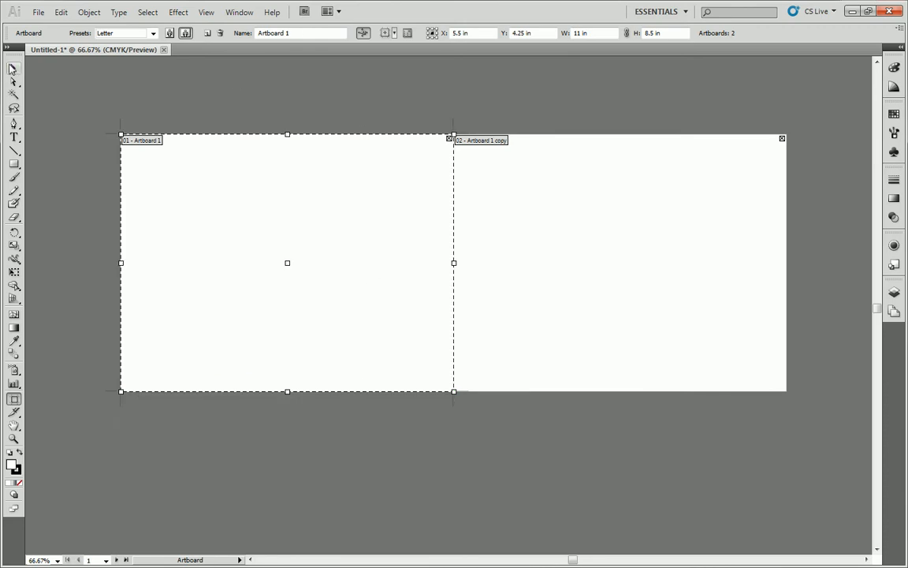
key(Escape)
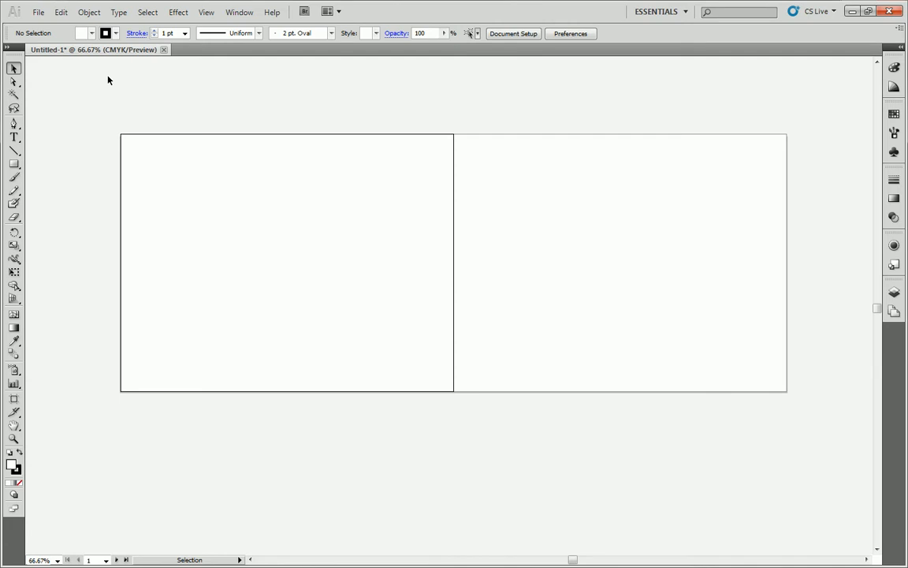
click(15, 164)
click(14, 151)
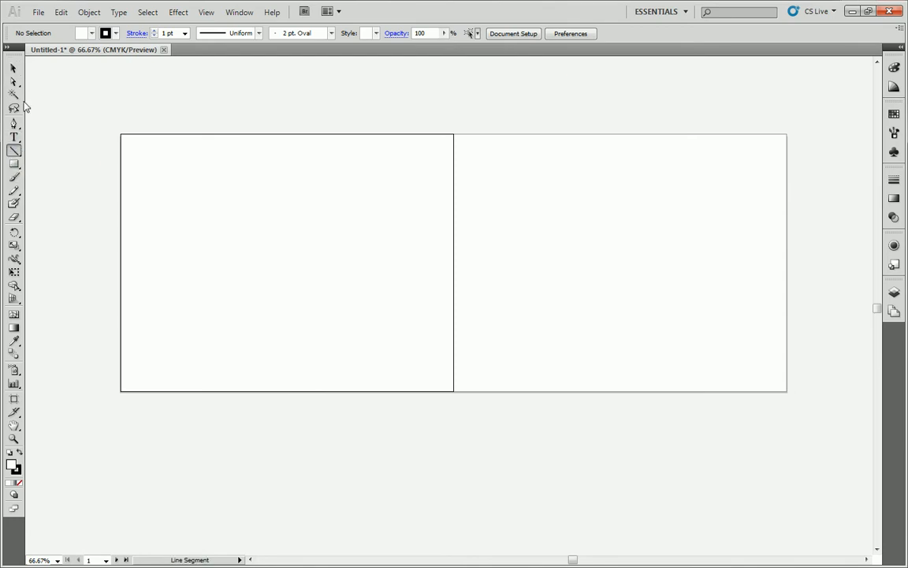
click(12, 68)
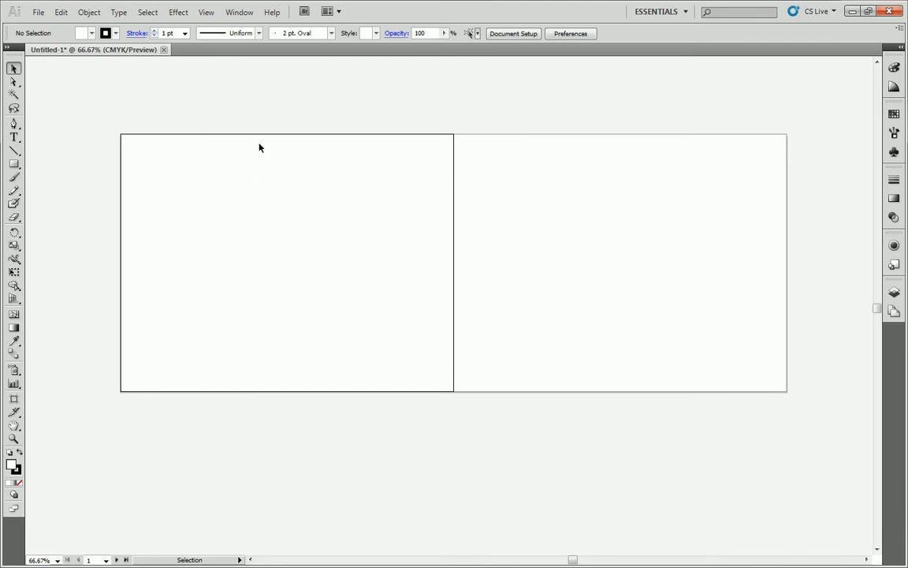
- Show the rulers around the document
click(208, 12)
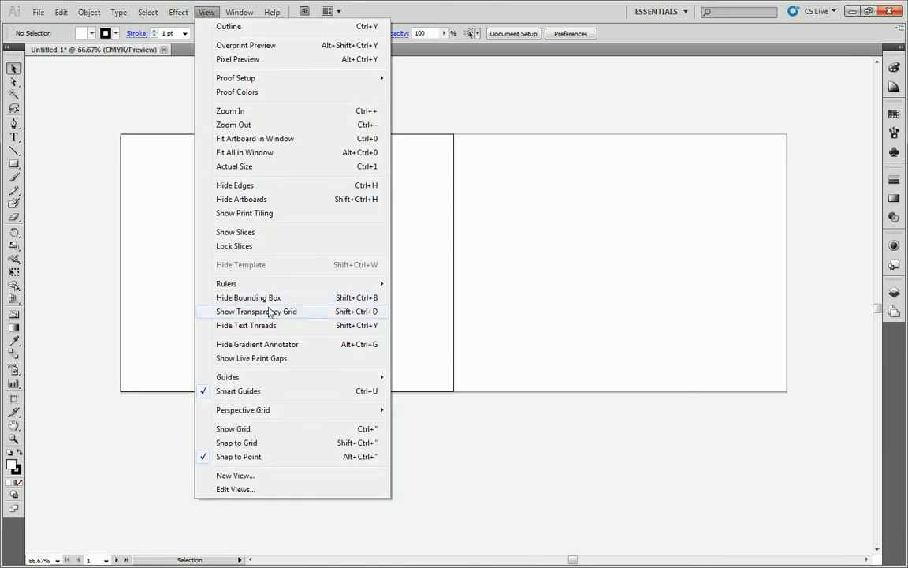
mouse_move(350, 288)
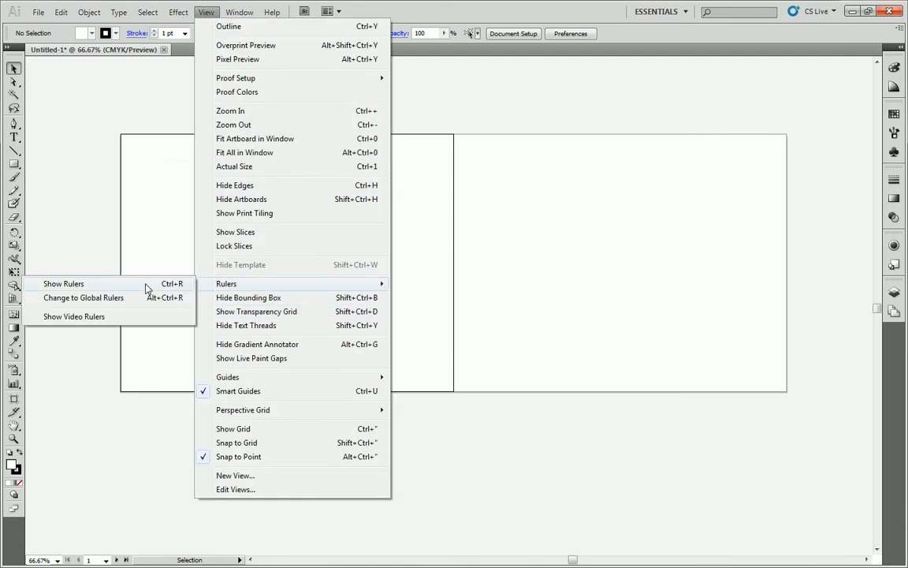
click(86, 285)
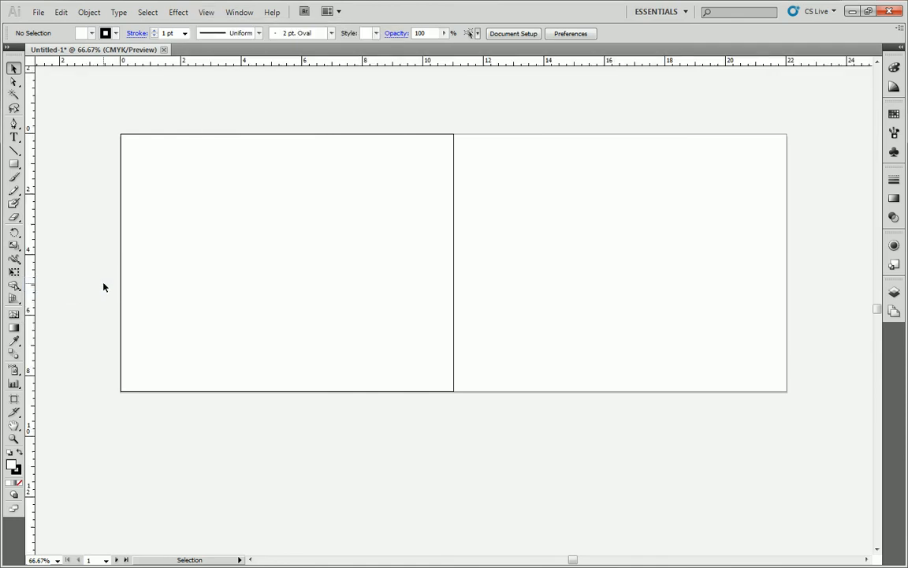
- Hide the rulers and show them again
right_click(103, 287)
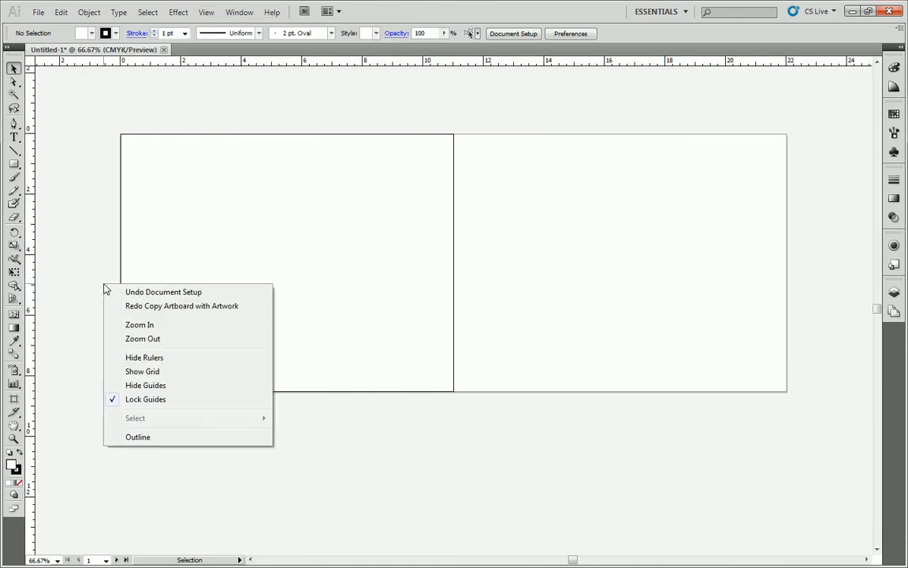
click(130, 358)
right_click(71, 256)
click(98, 326)
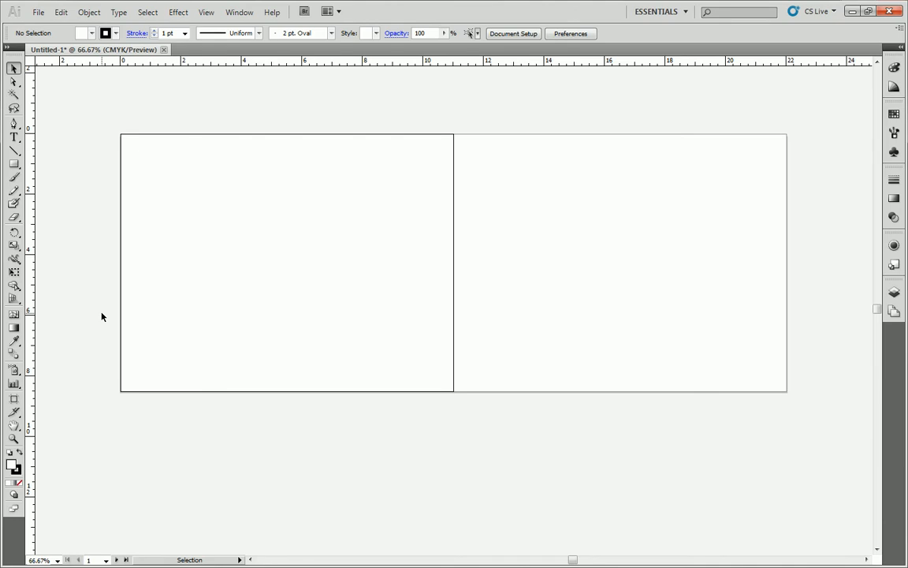
- Add a vertical guide at 0.5 in and horizontal guides at 0.5 in and about 1.7 in on the first artboard
click(14, 439)
click(133, 151)
scroll(419, 245, down, 3)
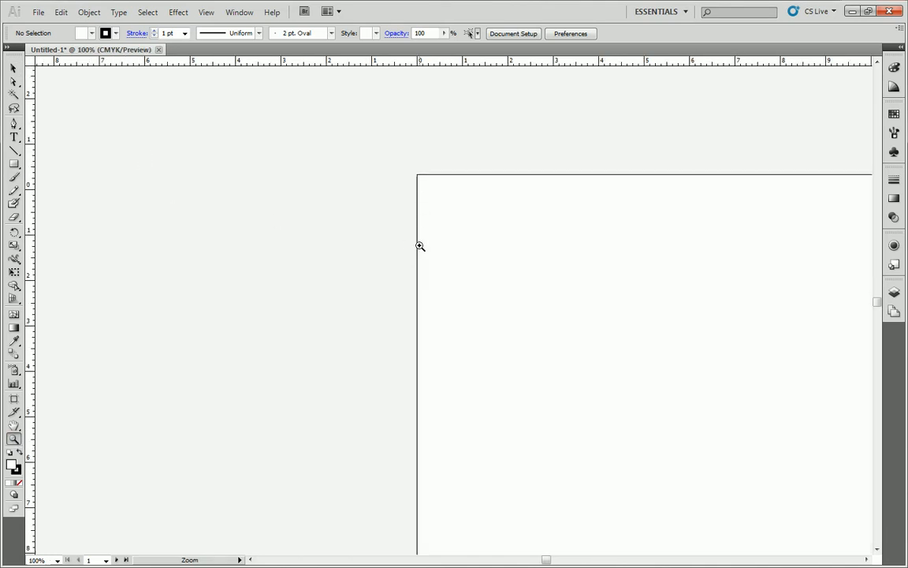
scroll(497, 241, down, 1)
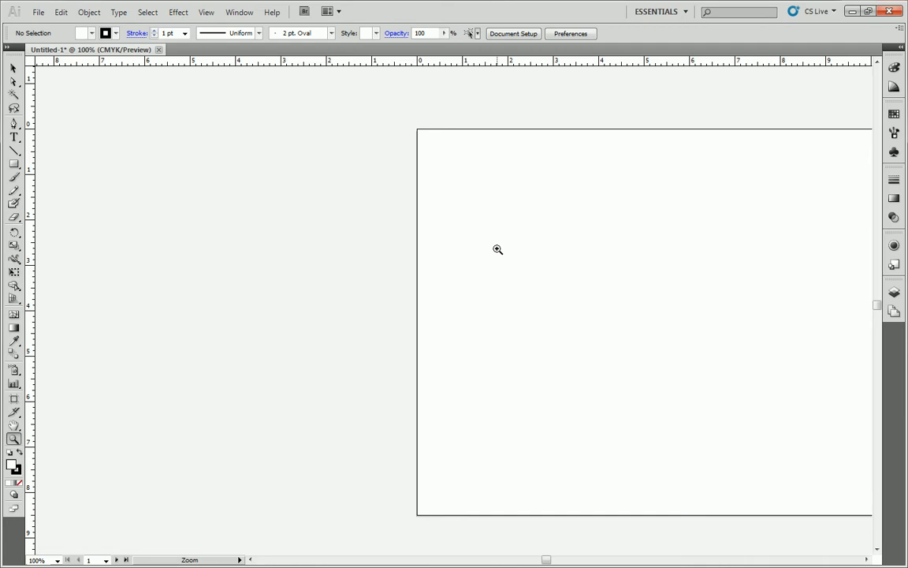
drag(32, 150, 439, 158)
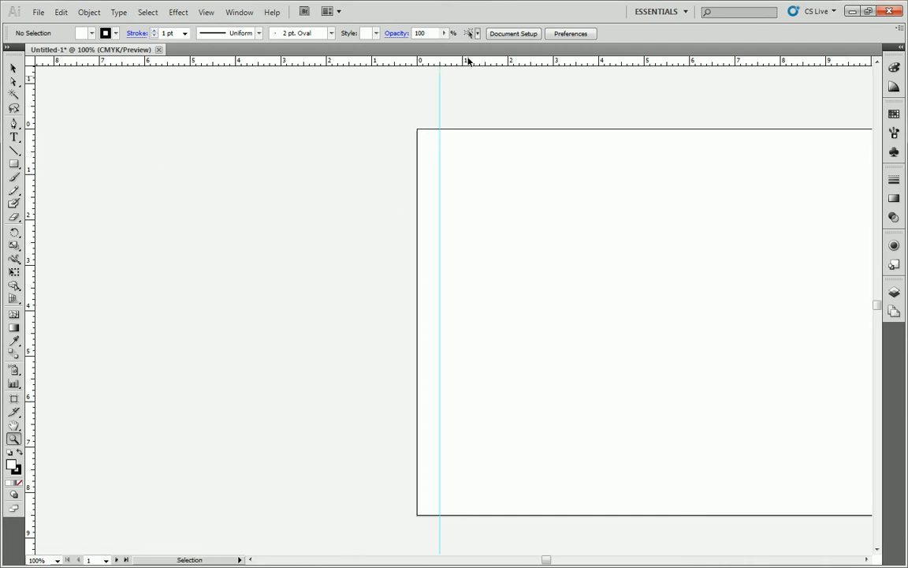
drag(462, 60, 293, 152)
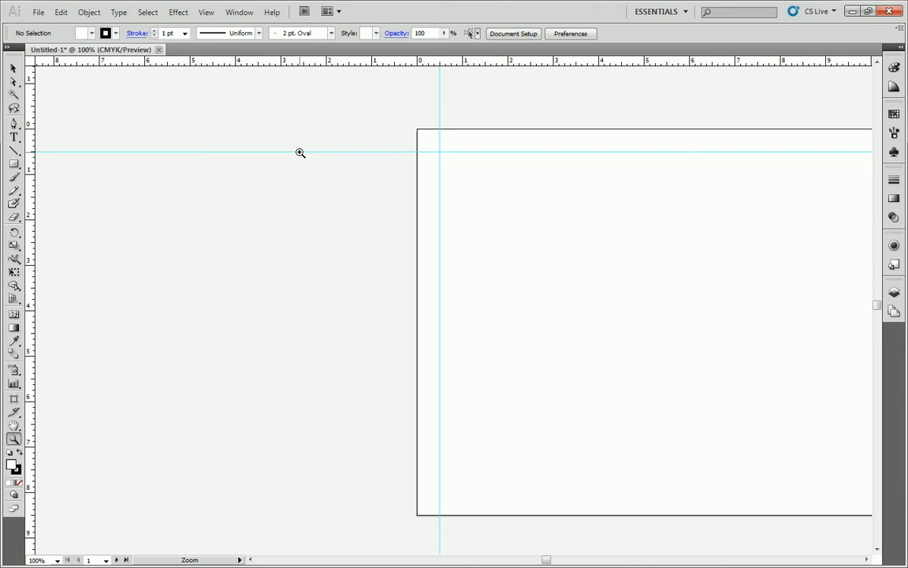
drag(379, 63, 371, 206)
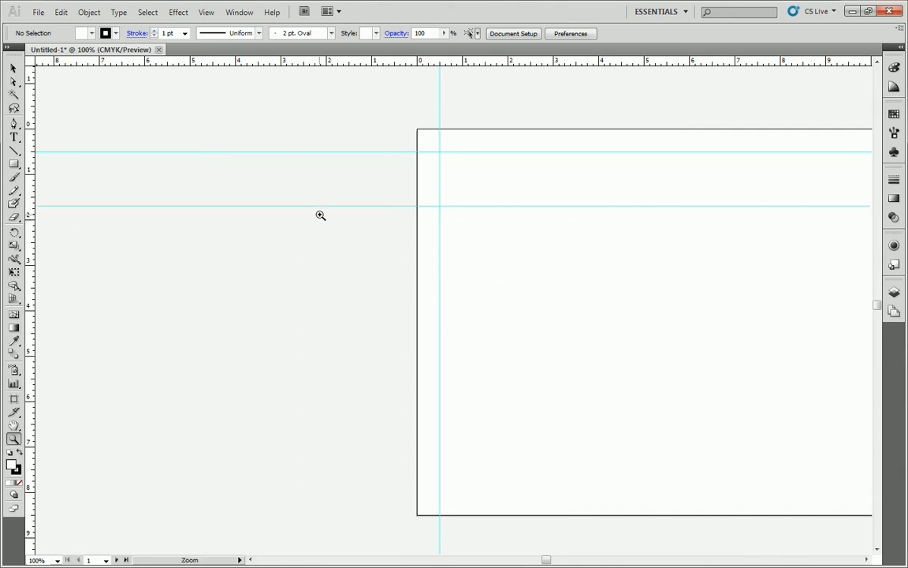
- Unlock the guides and delete the lower horizontal guide
click(13, 68)
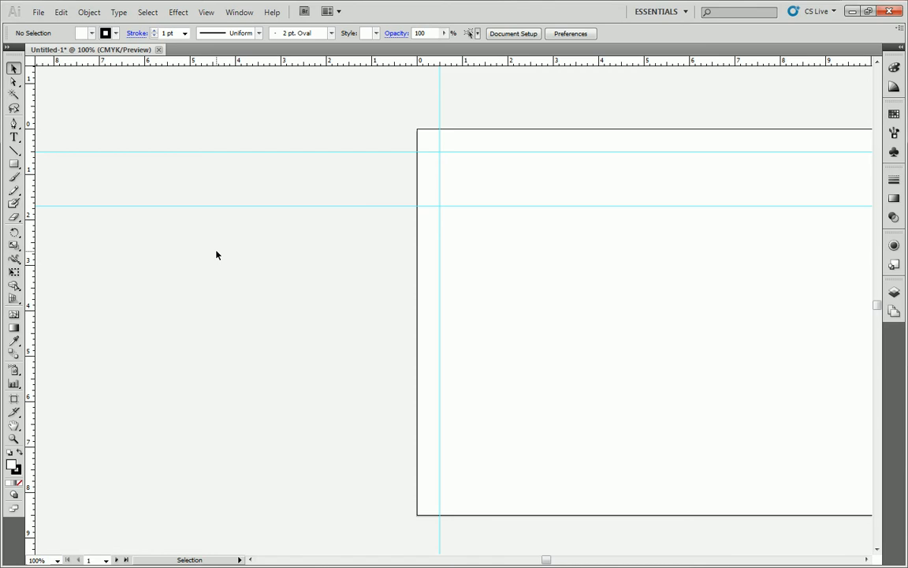
right_click(233, 215)
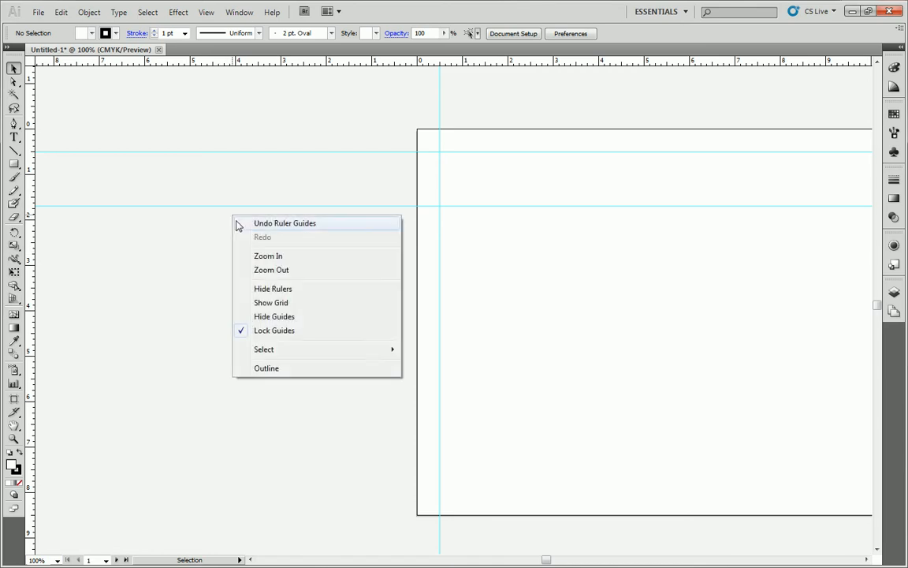
click(272, 331)
drag(313, 195, 275, 229)
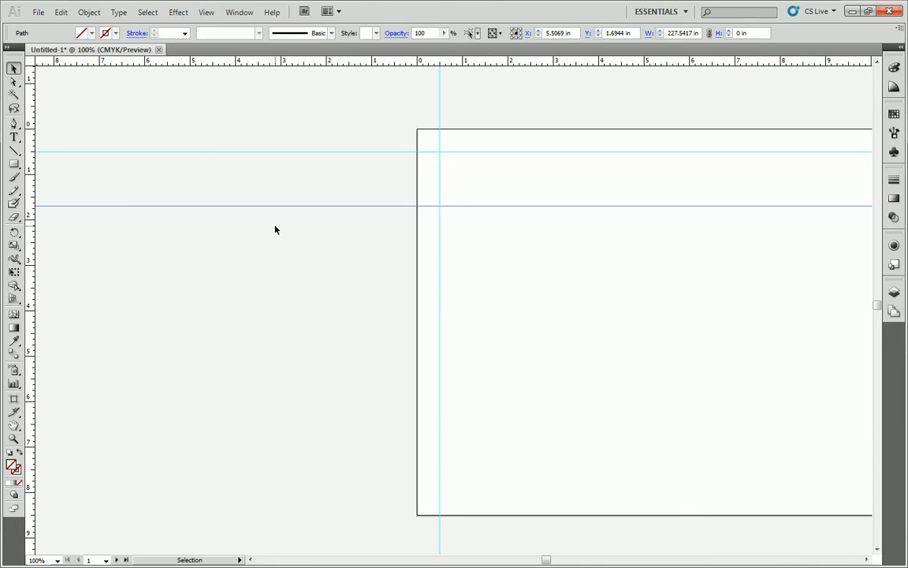
key(Delete)
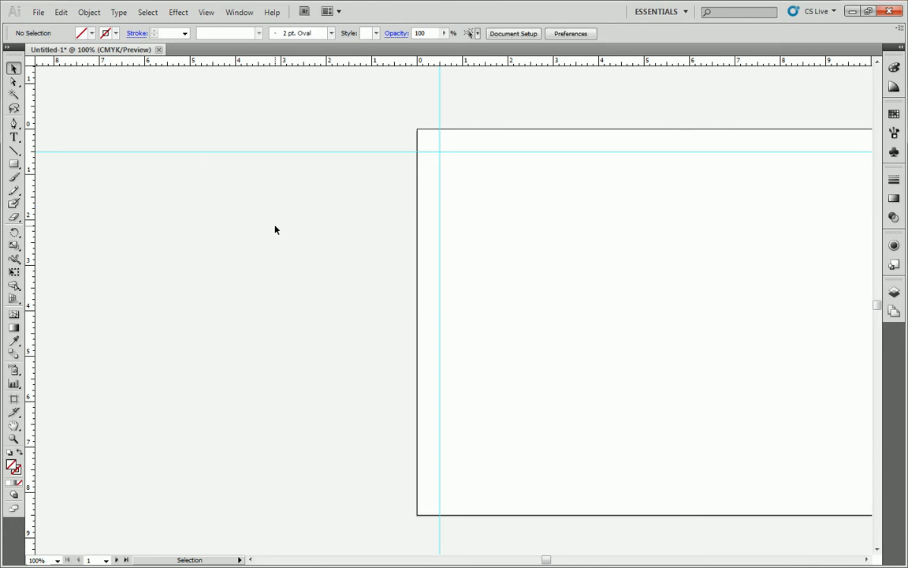
- Add a horizontal guide at 8 in and vertical guides at 5.25 in and 5.75 in on the first artboard
drag(381, 60, 364, 494)
drag(543, 560, 556, 560)
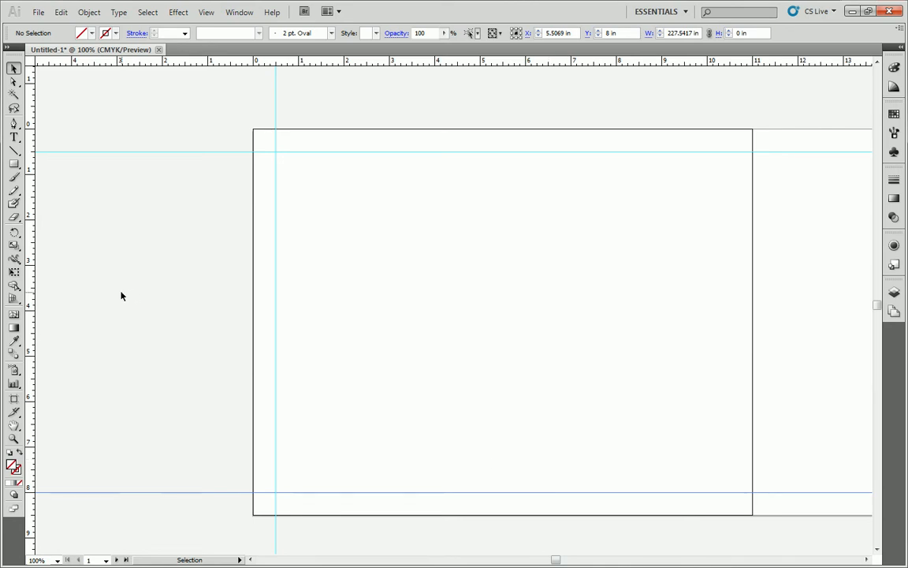
drag(30, 231, 503, 164)
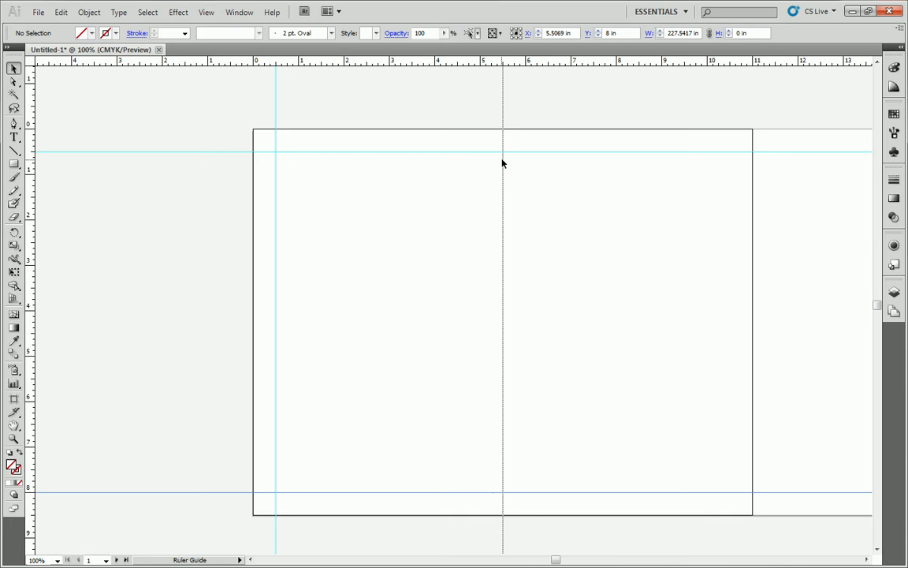
drag(502, 164, 491, 163)
drag(32, 181, 514, 156)
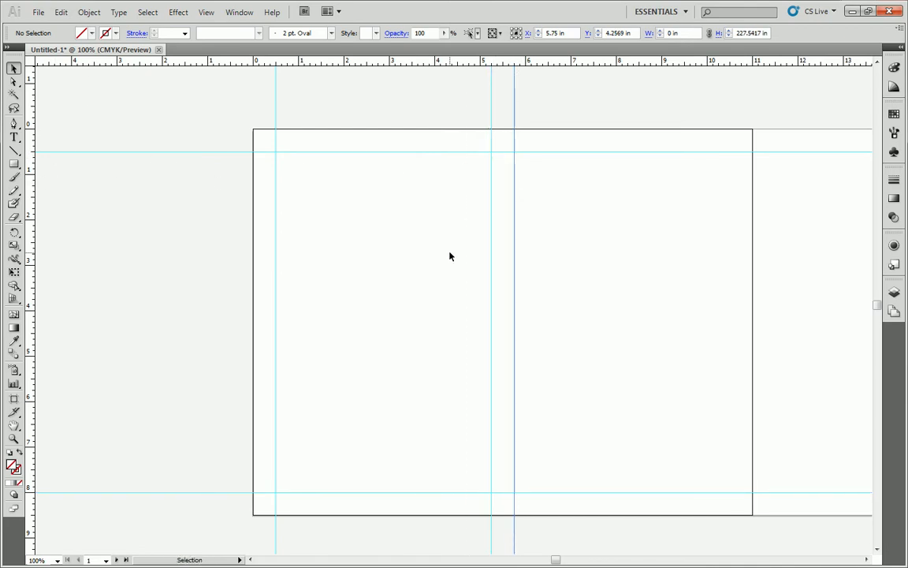
click(451, 257)
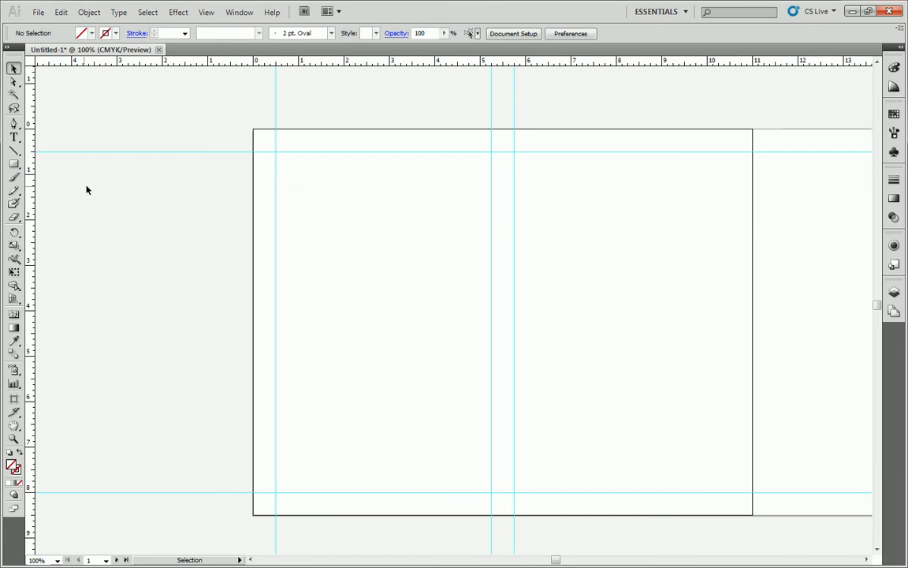
- Add a vertical guide at 10.5 in and horizontal guides at 4 in and 4.5 in on the first artboard
drag(31, 173, 731, 117)
click(610, 255)
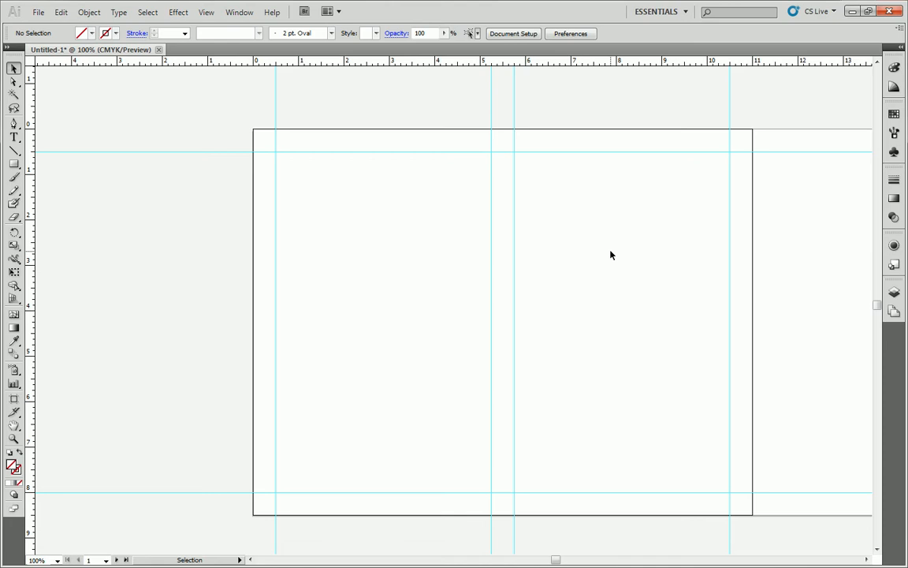
drag(210, 61, 196, 312)
drag(193, 63, 167, 333)
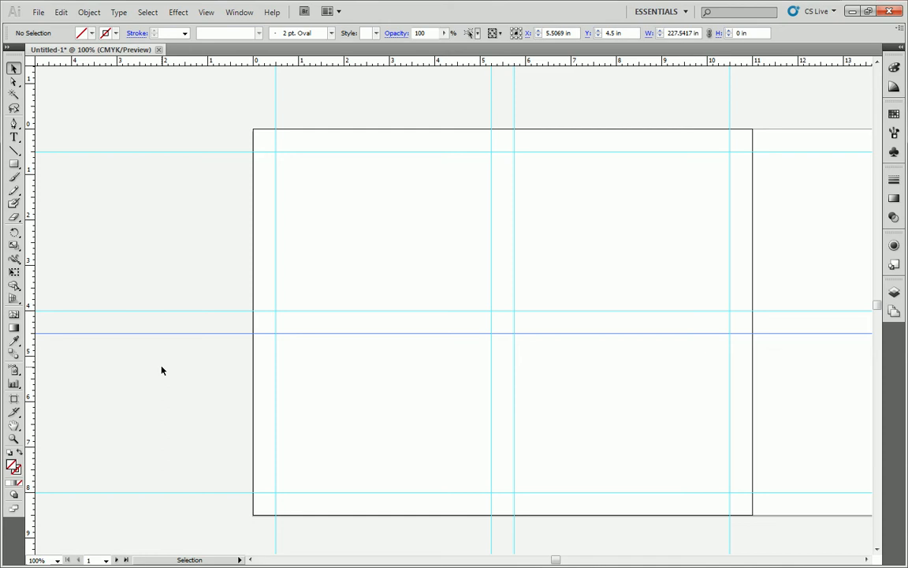
click(168, 243)
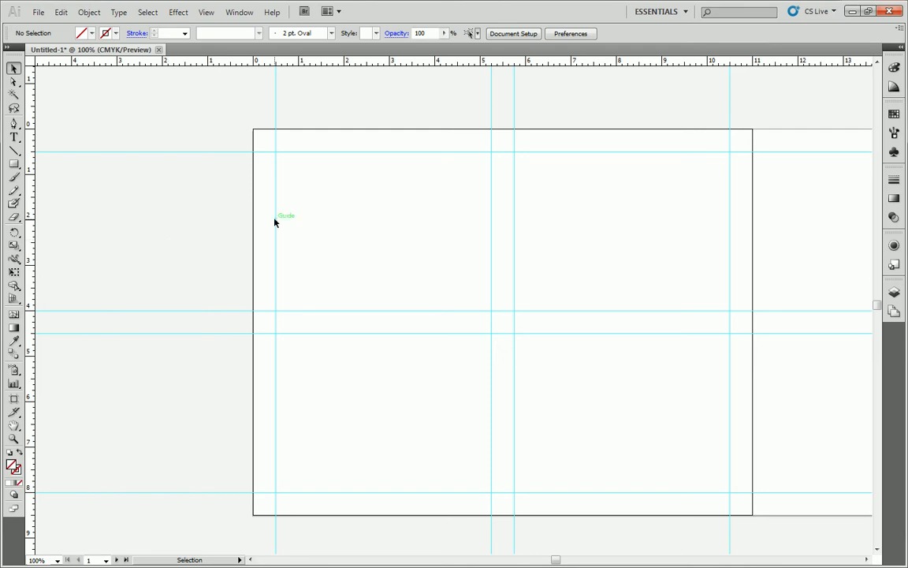
- Delete the two middle horizontal guides at 4 in and 4.5 in
drag(143, 276, 91, 384)
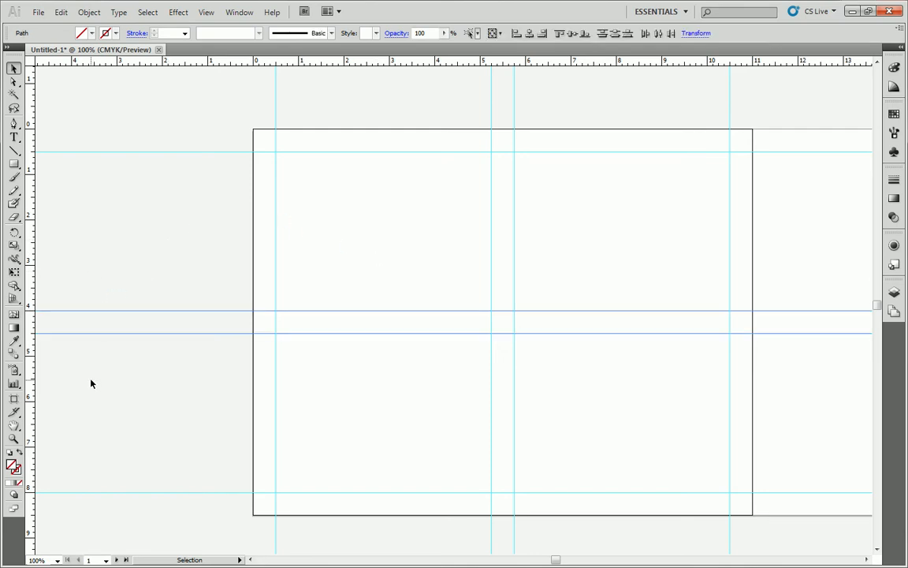
key(Delete)
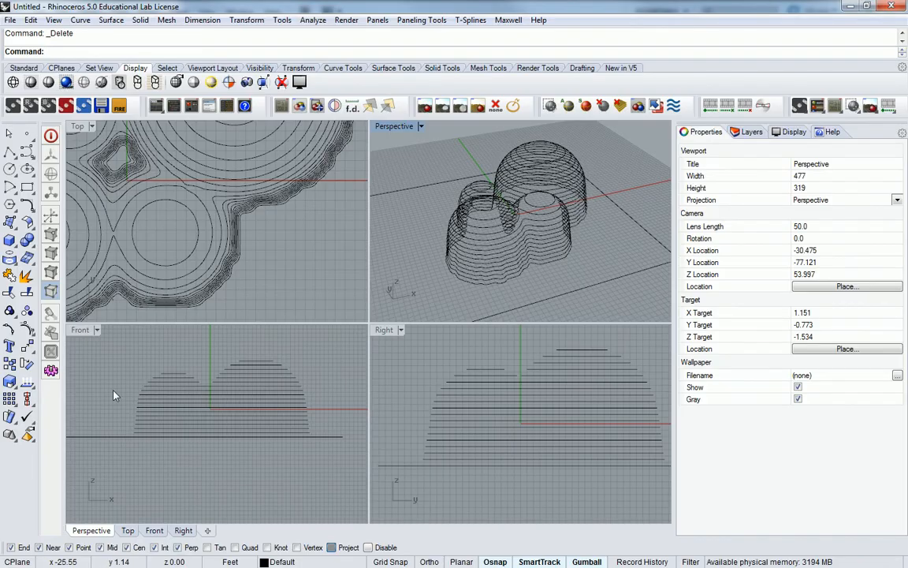
- Switch to Rhinoceros and delete all the existing contour curves from the model
scroll(274, 214, down, 5)
drag(329, 152, 123, 323)
key(Delete)
scroll(274, 207, down, 3)
scroll(240, 217, up, 3)
- Draw a short horizontal line in the Top view, above and to the right of the origin
click(8, 169)
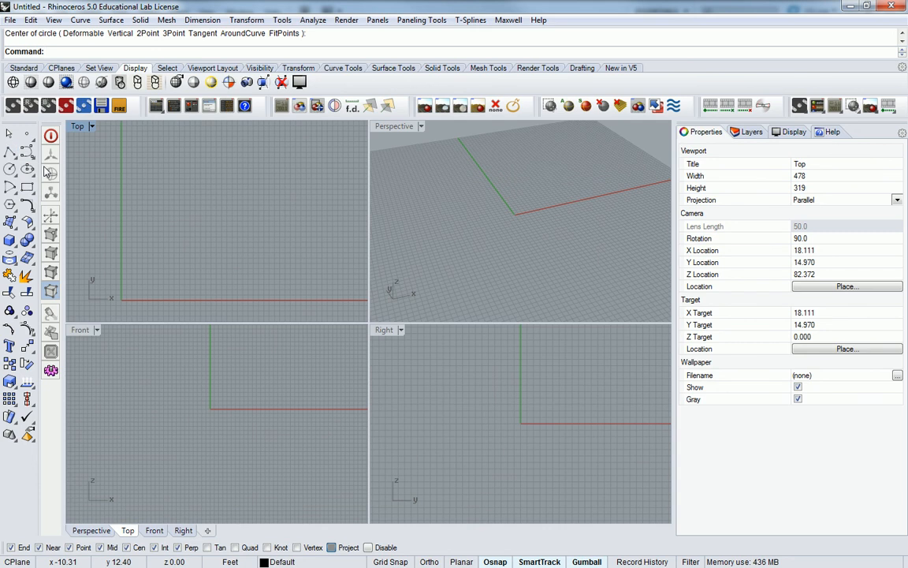
text(Line)
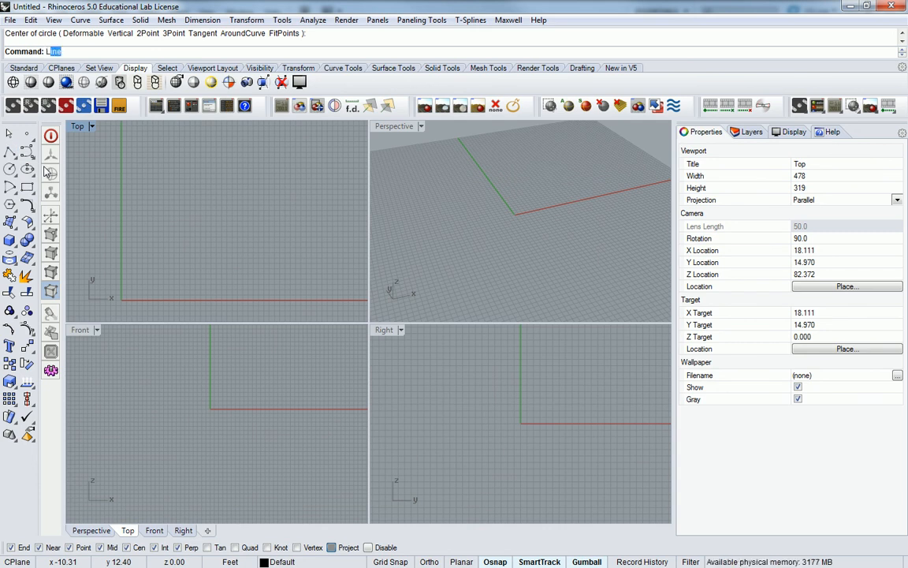
key(Return)
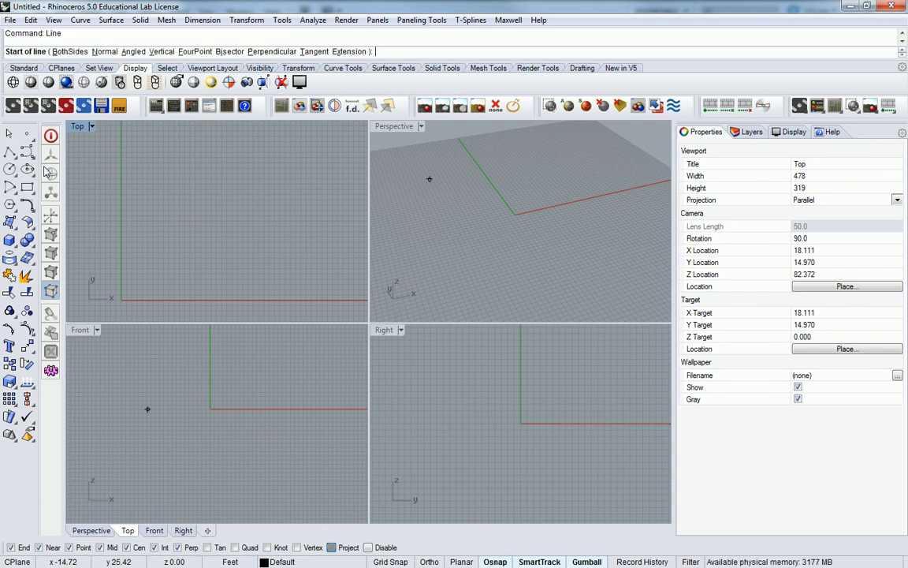
click(199, 195)
click(273, 195)
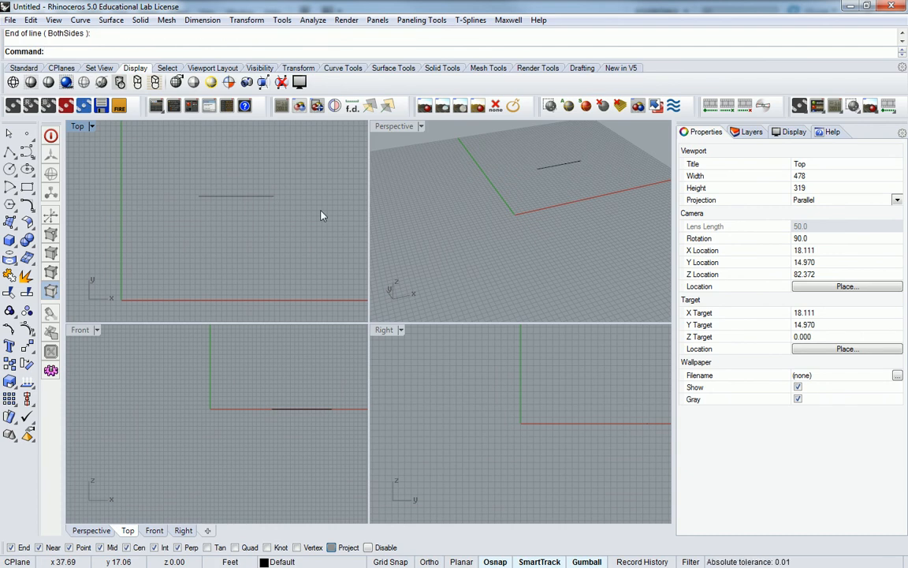
- Draw a vertical line through the horizontal line's midpoint, starting about 11.6 ft above it and extending equally below
key(Return)
click(235, 189)
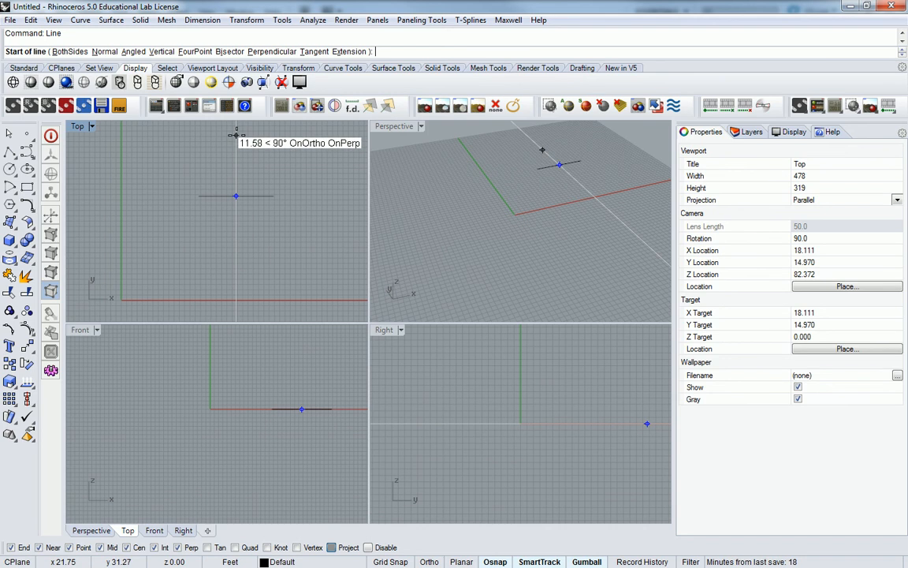
click(236, 261)
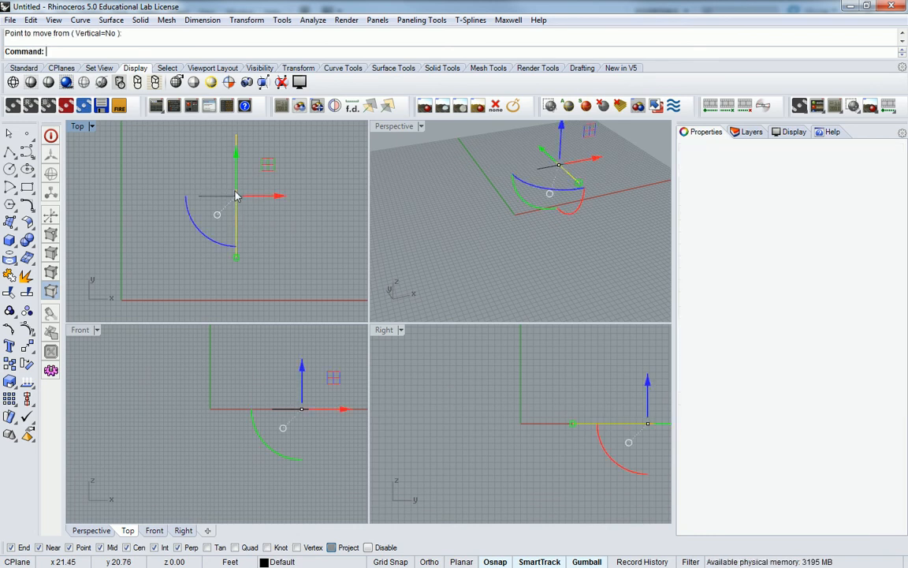
key(Escape)
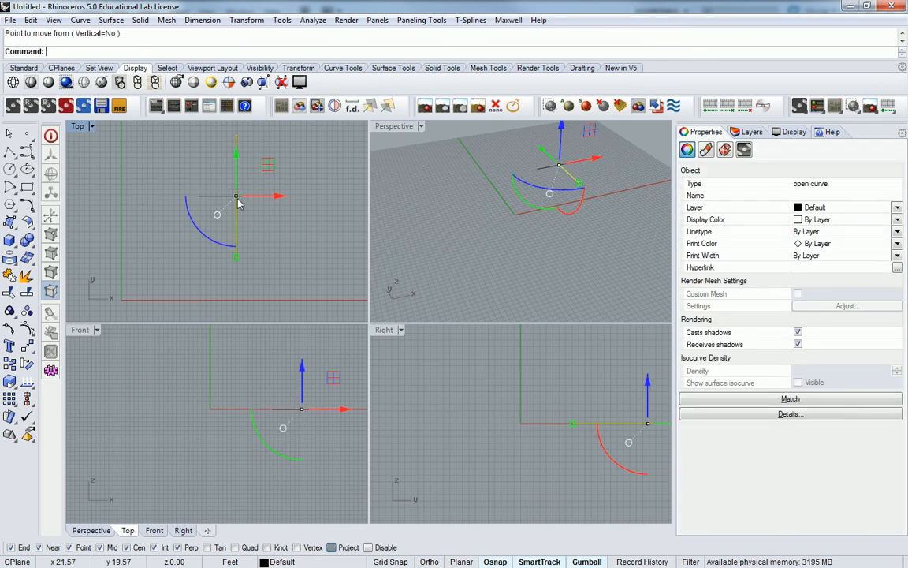
key(Delete)
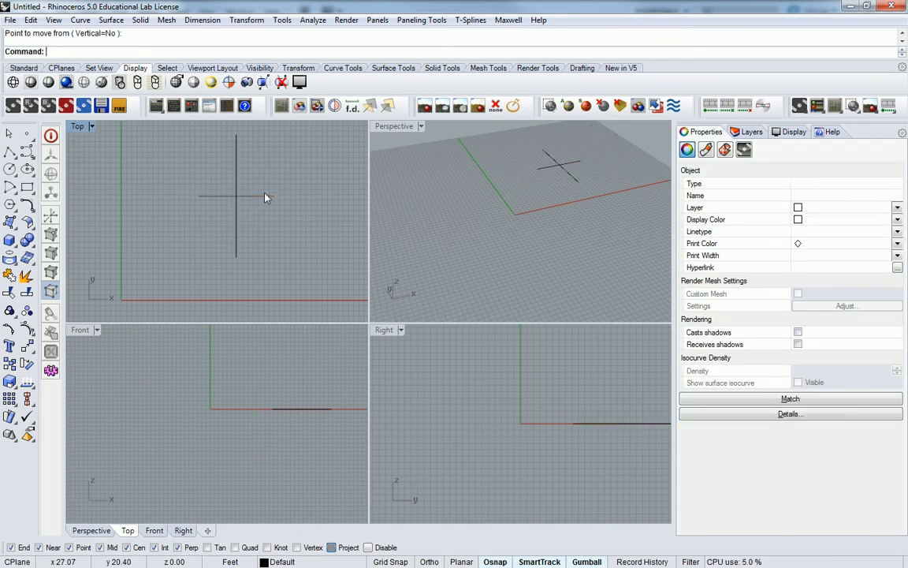
drag(260, 178, 260, 182)
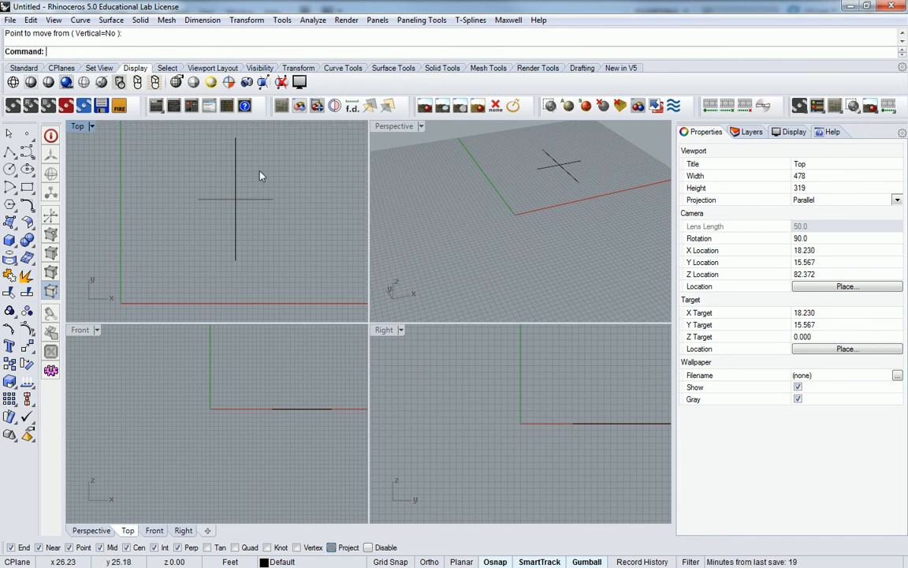
- Draw a circle centred on the crossing of the two lines, with its radius reaching the vertical line's upper end
key(Return)
text(Circ)
key(Return)
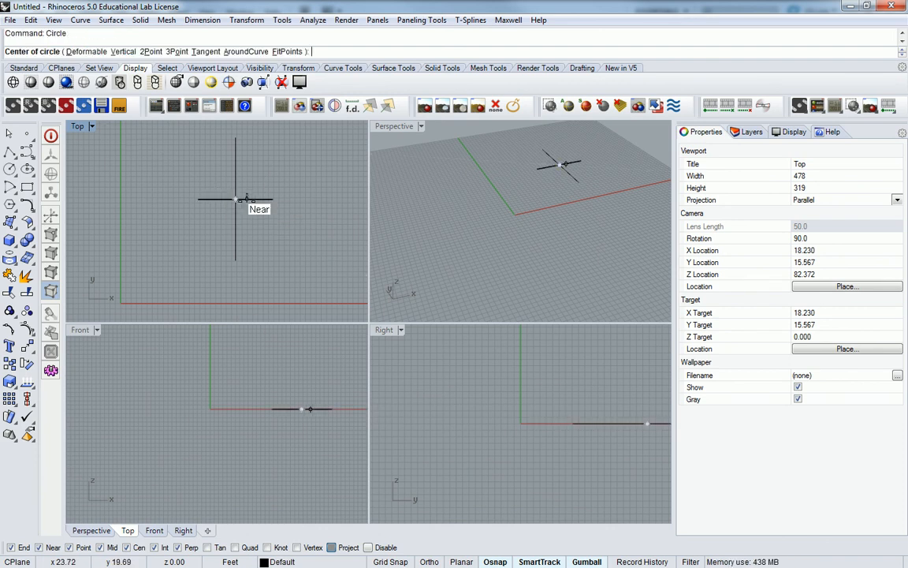
click(235, 199)
click(237, 140)
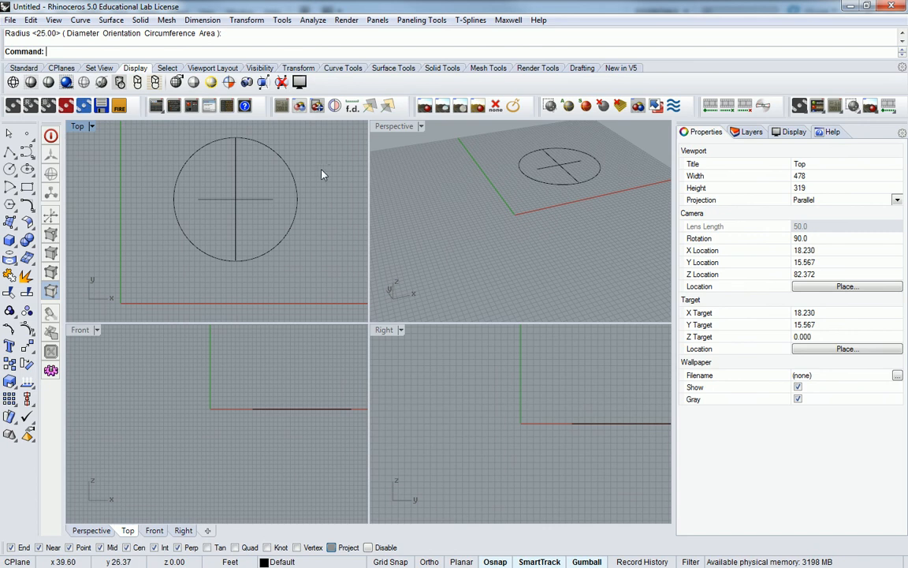
- Move the circle horizontally to the right until it clears the vertical line but still crosses the horizontal line
click(289, 169)
drag(265, 198, 353, 204)
text(d)
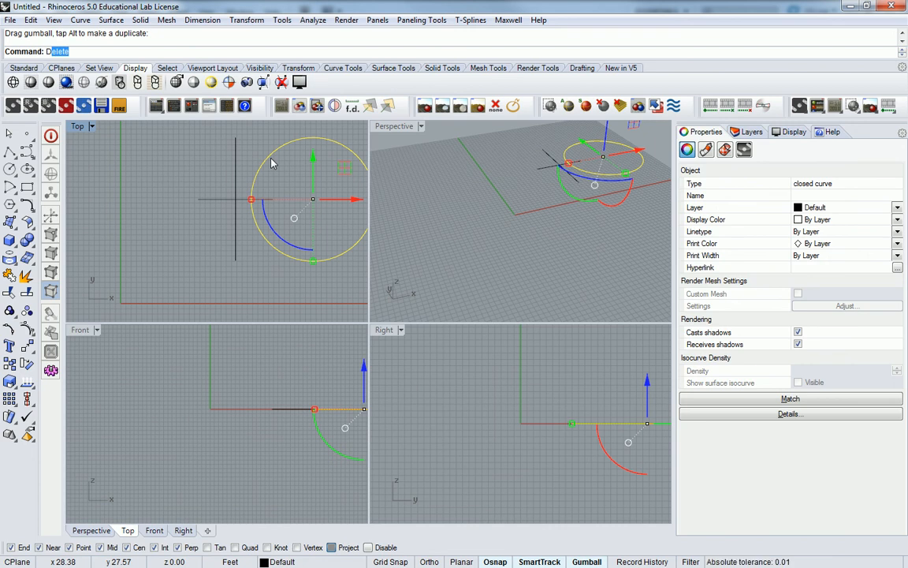
key(Escape)
- Try to mirror the circle about the vertical line, starting the mirror plane at the lines' crossing
text(Mirror)
key(Return)
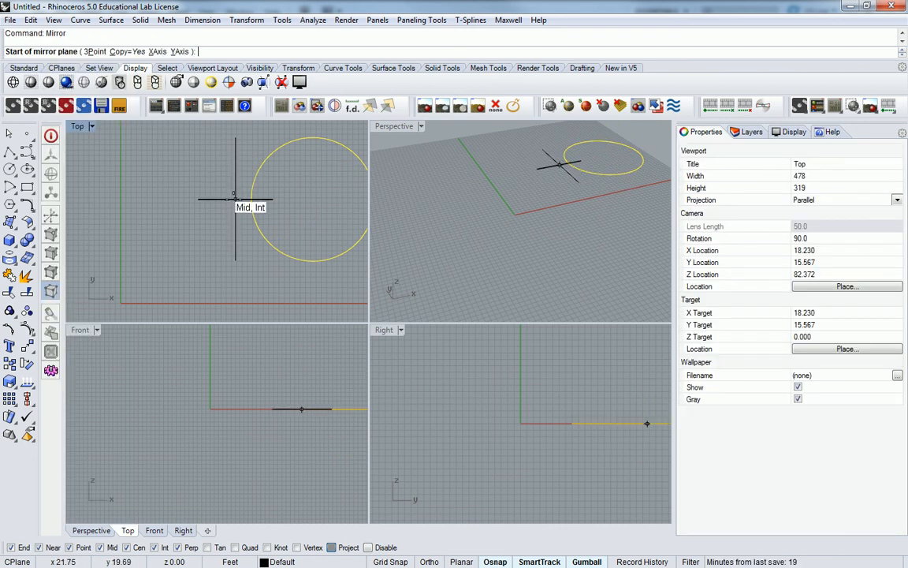
click(235, 198)
click(239, 187)
click(293, 168)
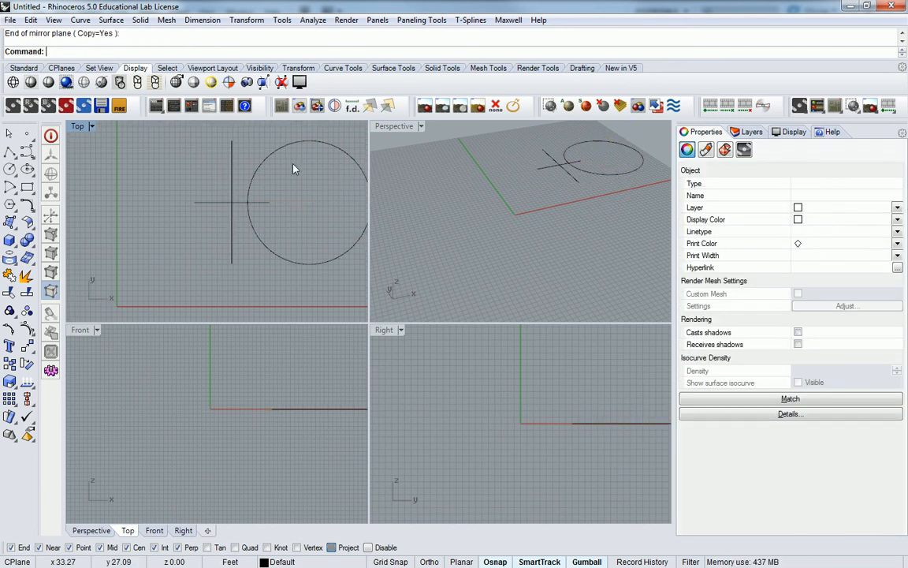
- Draw a second vertical line through the horizontal line's right end, crossing the circle, and move it slightly to the right
text(Line)
key(Return)
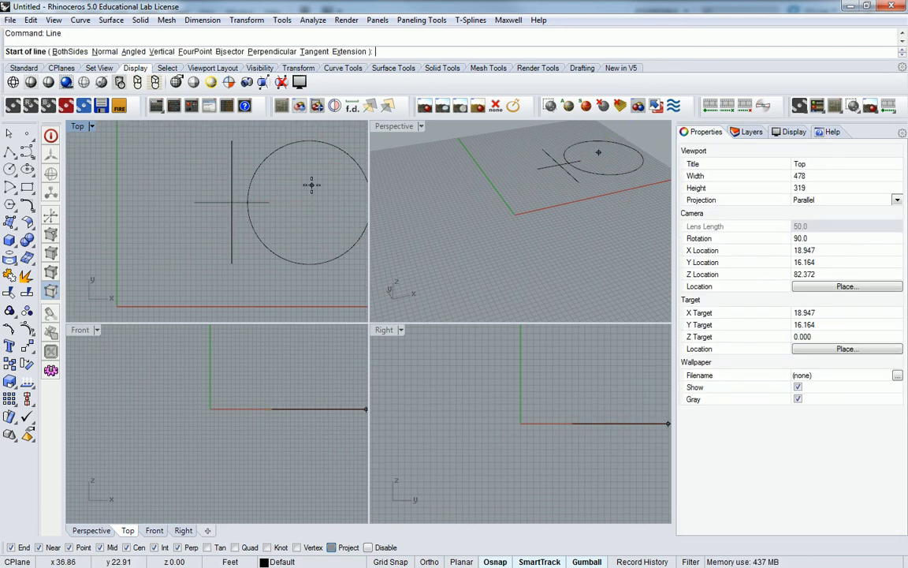
click(269, 134)
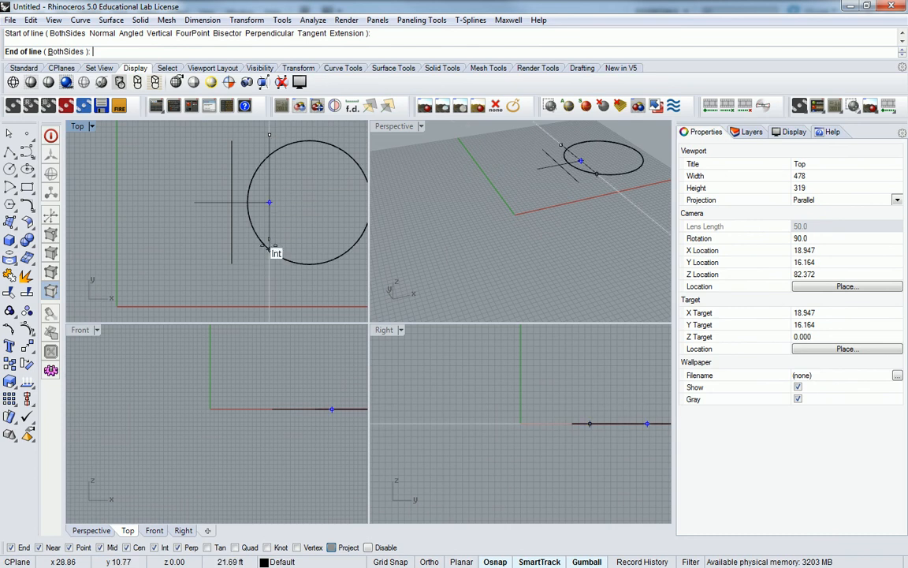
click(269, 268)
click(270, 205)
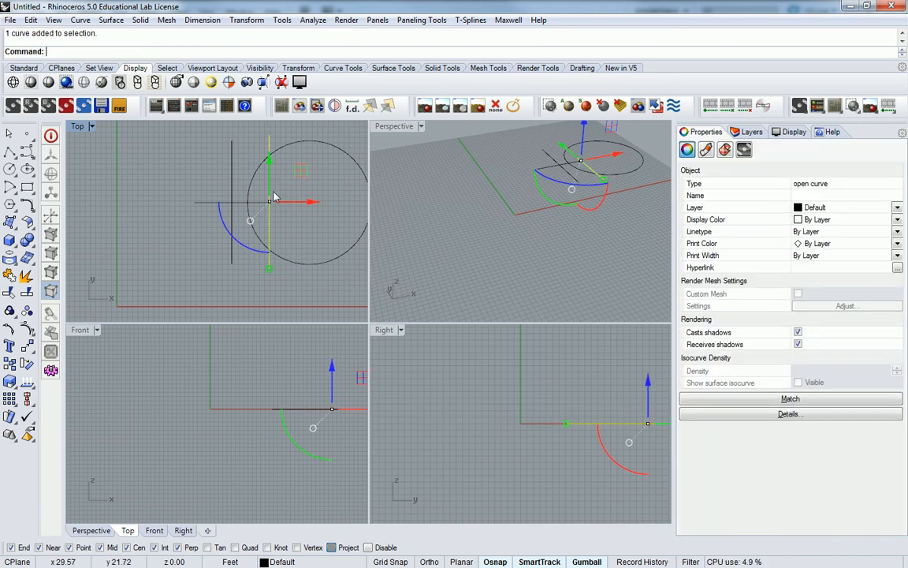
drag(301, 202, 307, 205)
key(Escape)
- Trim away the part of the circle to the right of the second vertical line
text(trim)
key(Return)
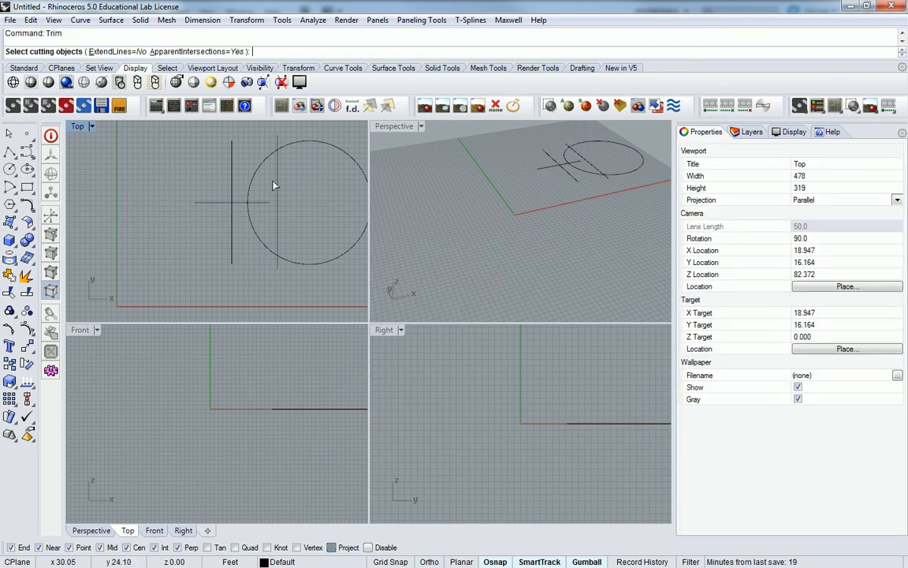
click(277, 185)
key(Return)
click(347, 155)
key(Return)
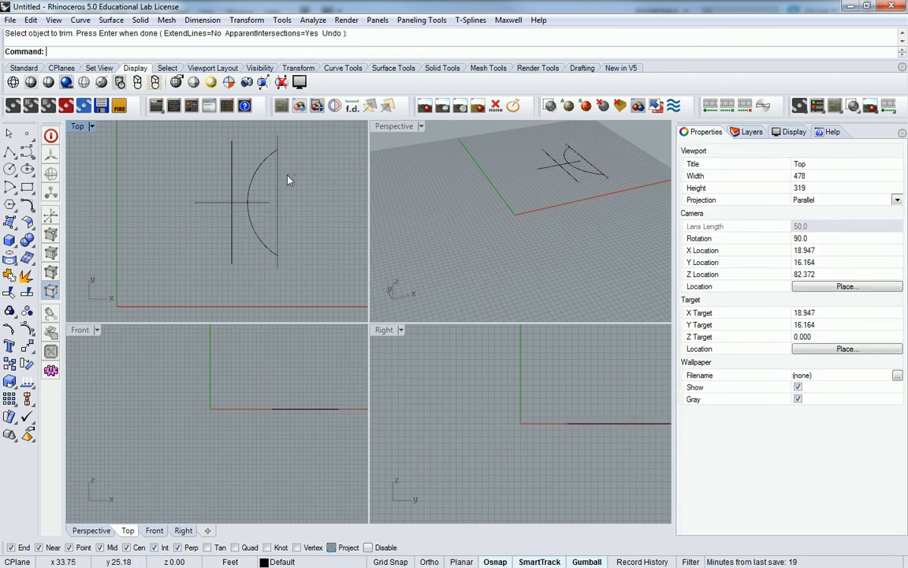
- Delete the second vertical line that served as the cutting edge, leaving the arc
click(277, 181)
key(Return)
drag(321, 156, 304, 177)
key(Escape)
key(Delete)
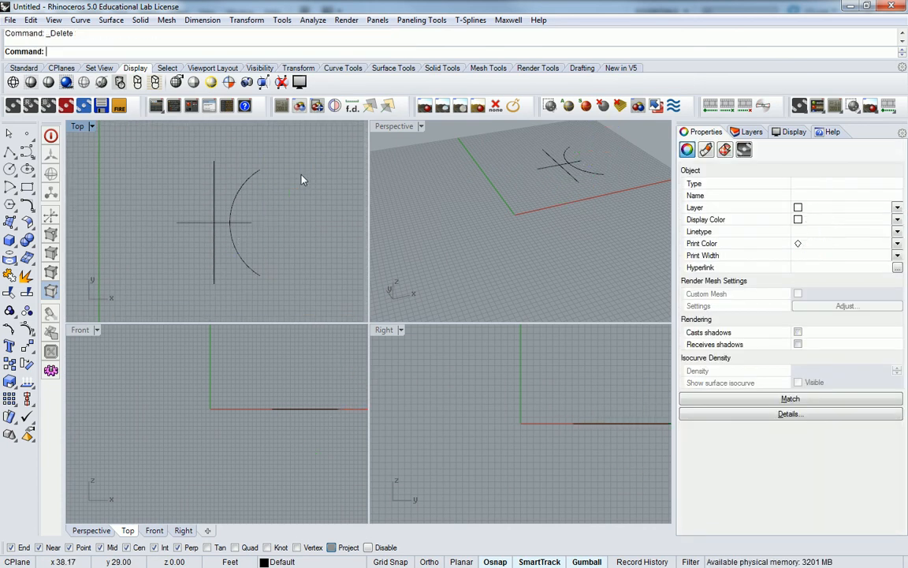
- Mirror a copy of the arc about the central vertical line, starting the mirror plane at the lines' crossing
click(251, 175)
text(Mirror)
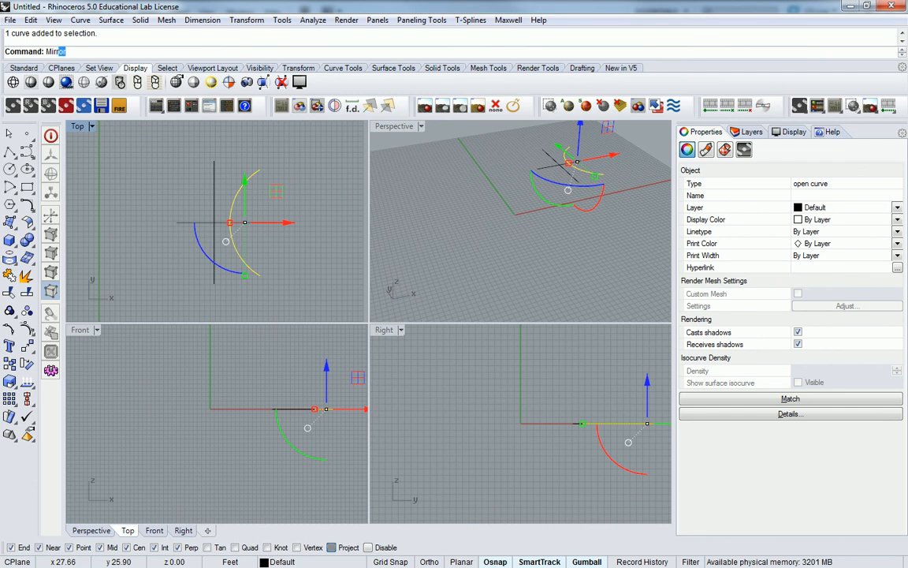
key(Return)
click(214, 223)
click(212, 186)
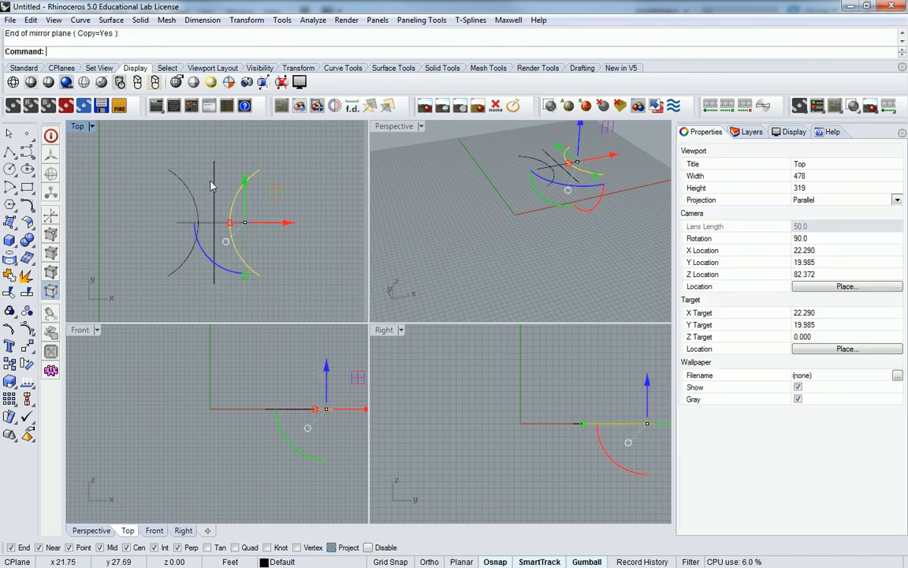
drag(276, 180, 306, 190)
click(319, 163)
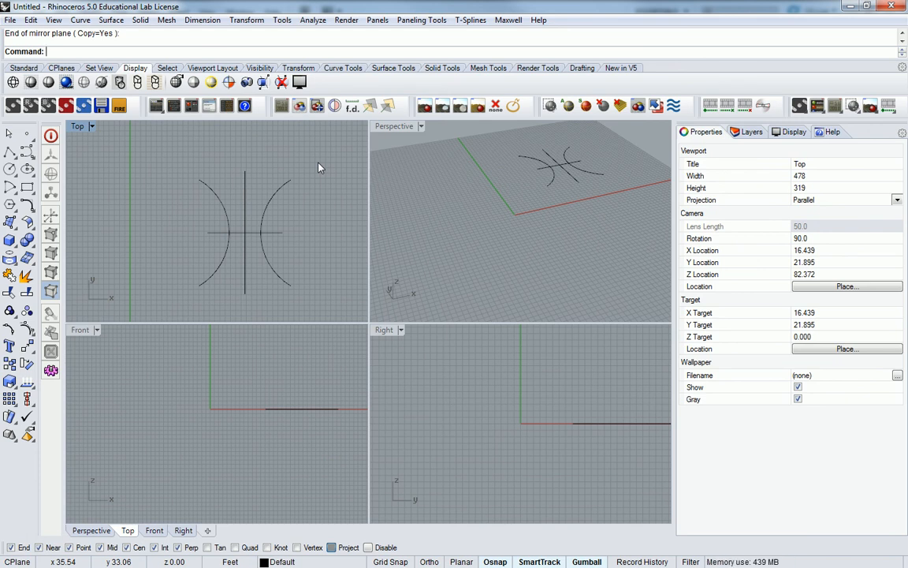
- Start exporting all four curves of the logo and set the file type to AutoCAD Drawing (*.dwg)
drag(140, 150, 319, 318)
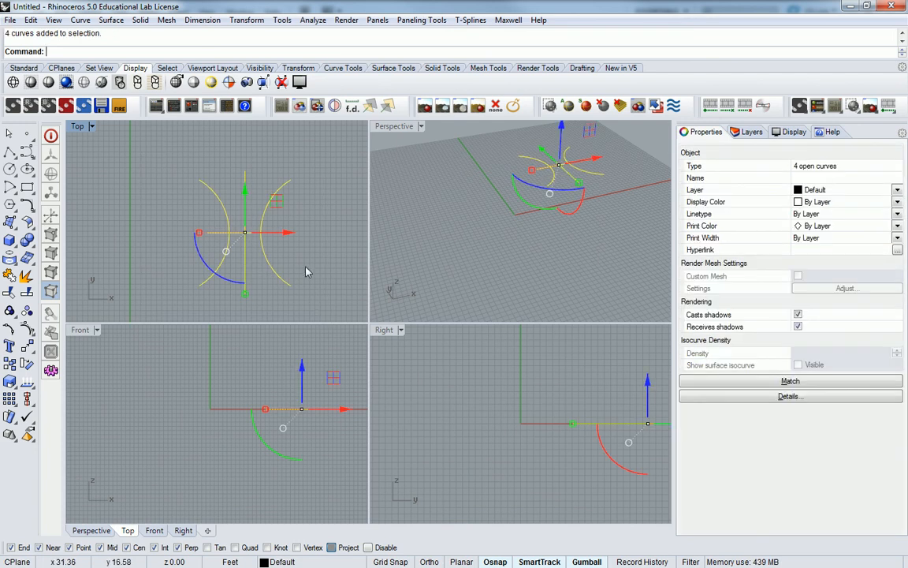
click(10, 20)
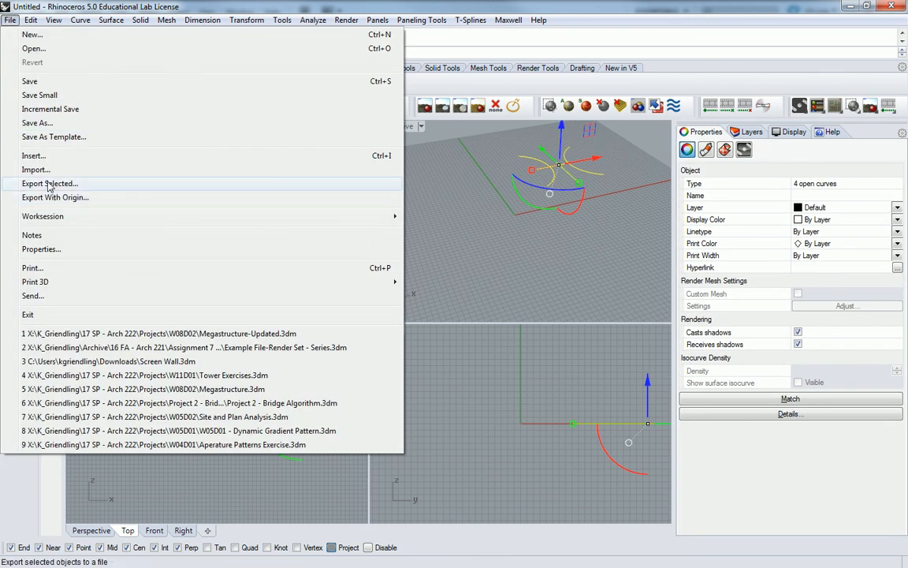
click(47, 183)
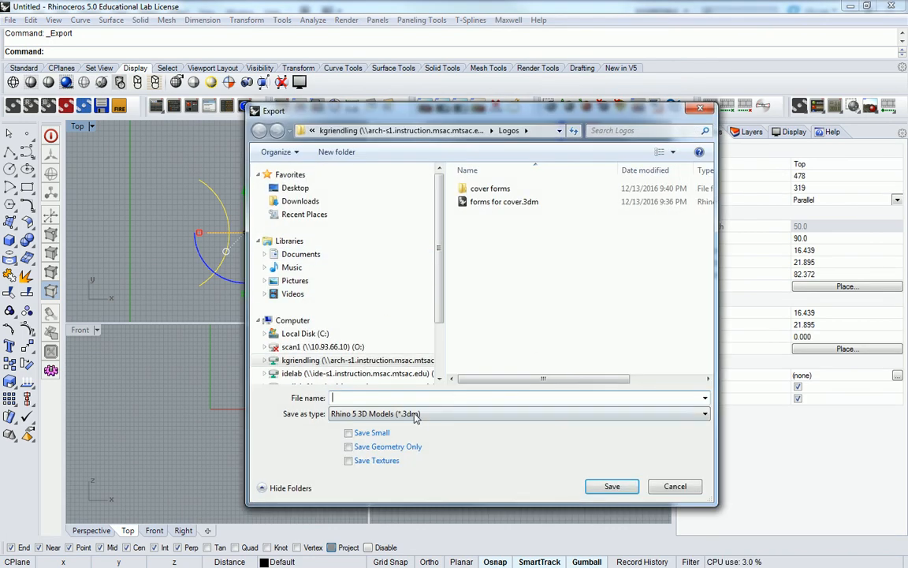
click(416, 416)
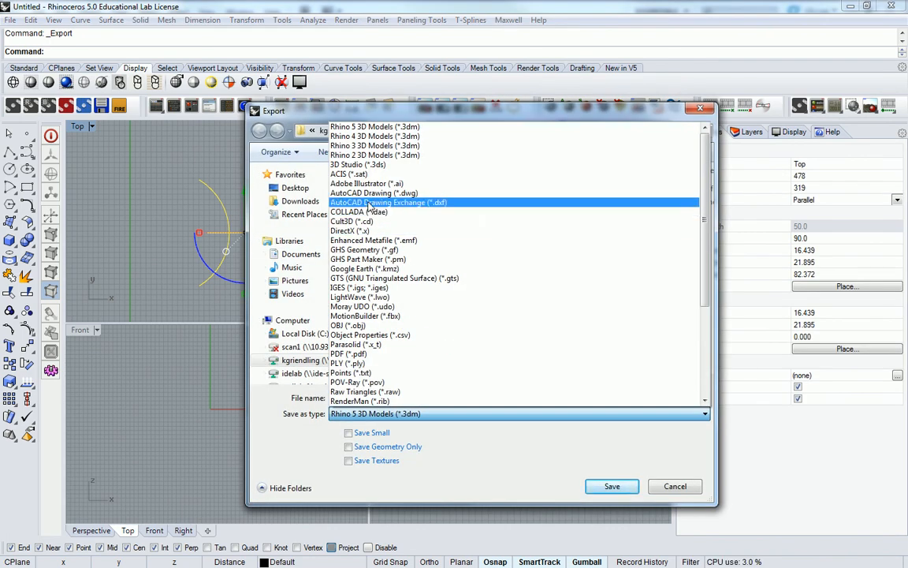
click(331, 190)
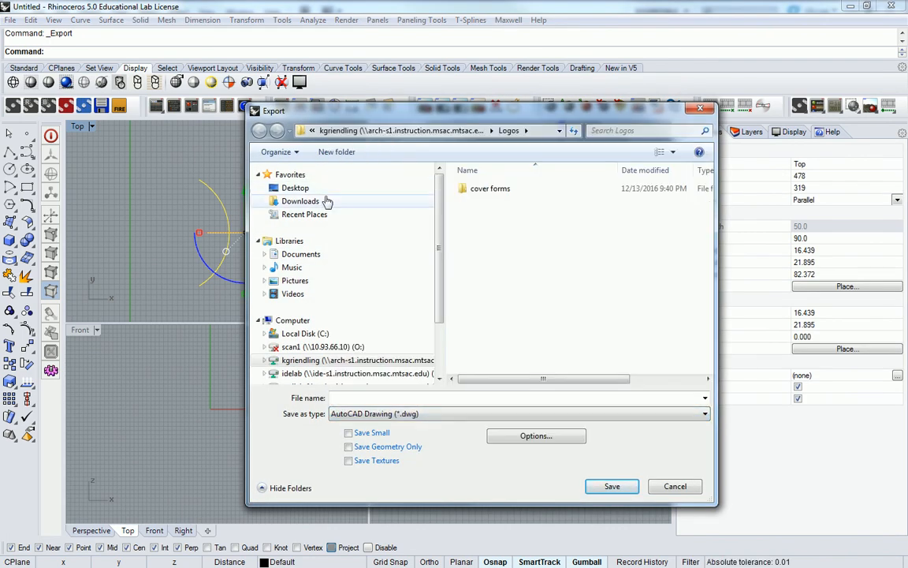
- Choose the dump folder on the personal network drive as the export location
click(331, 360)
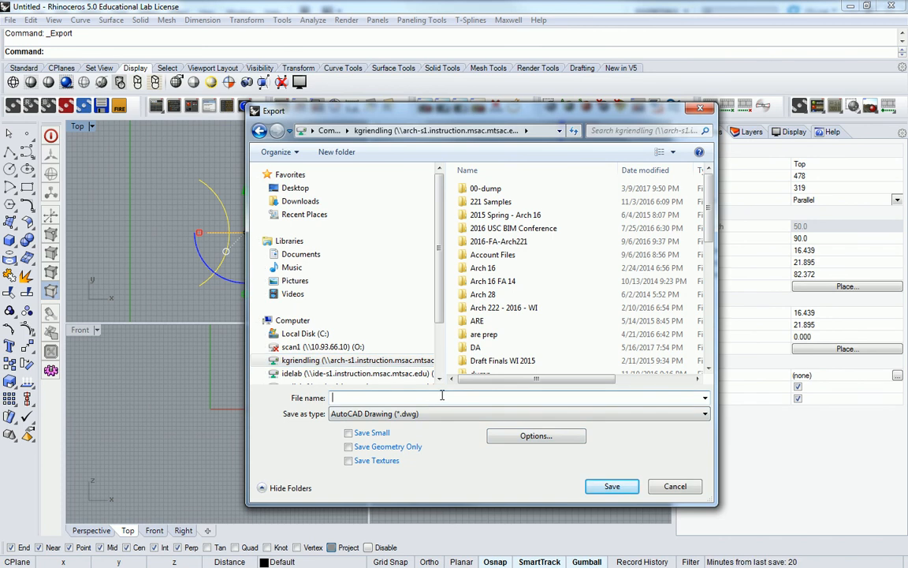
click(441, 397)
text(dump)
key(Return)
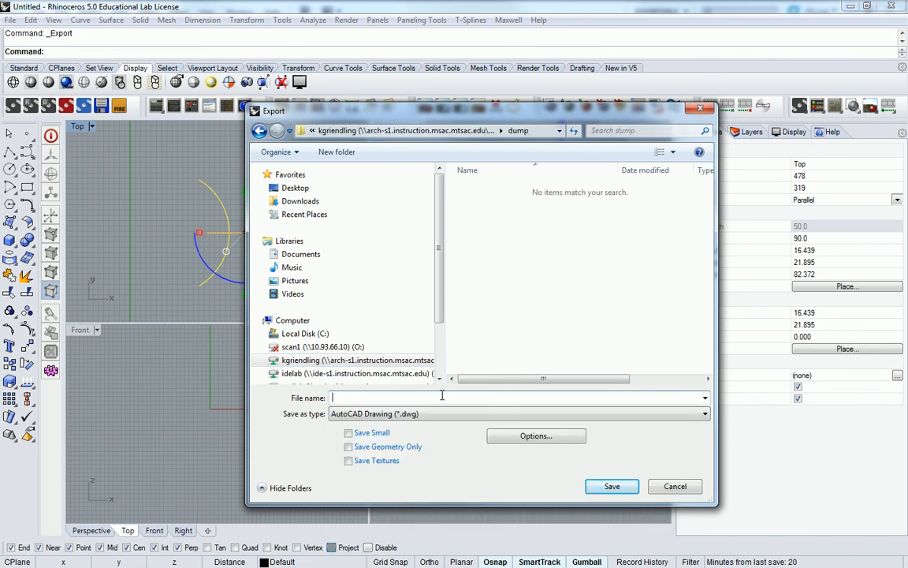
- Export the logo curves to the dump folder as a DWG named dump, accepting the export options
text(dump)
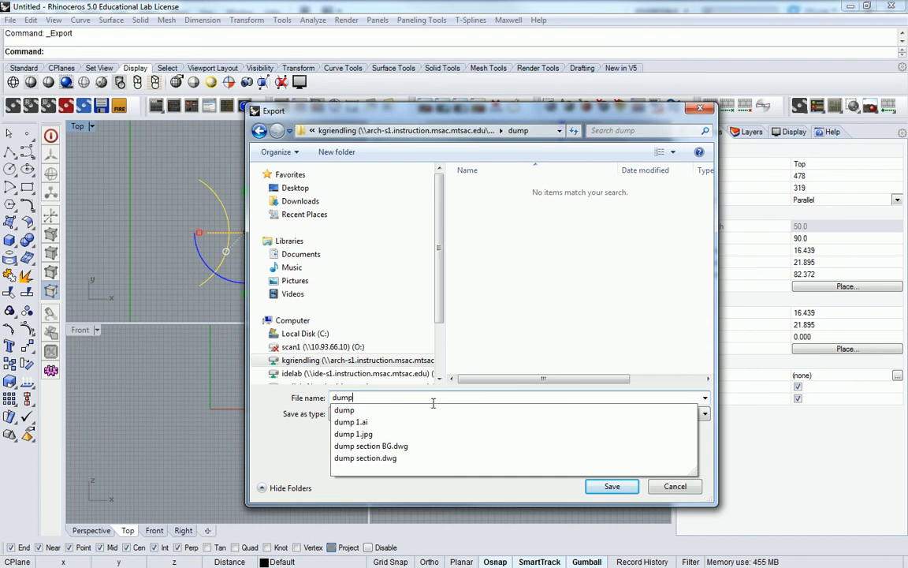
key(Return)
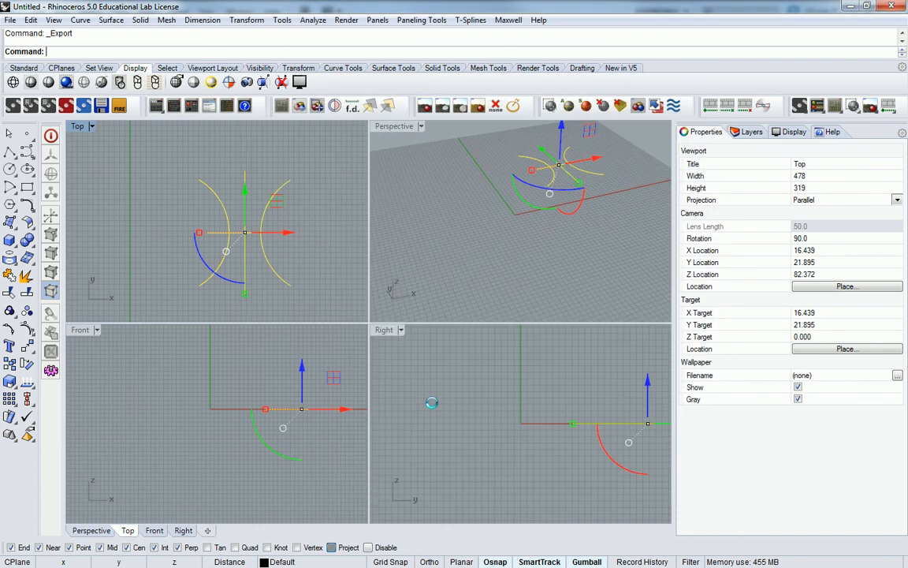
click(454, 434)
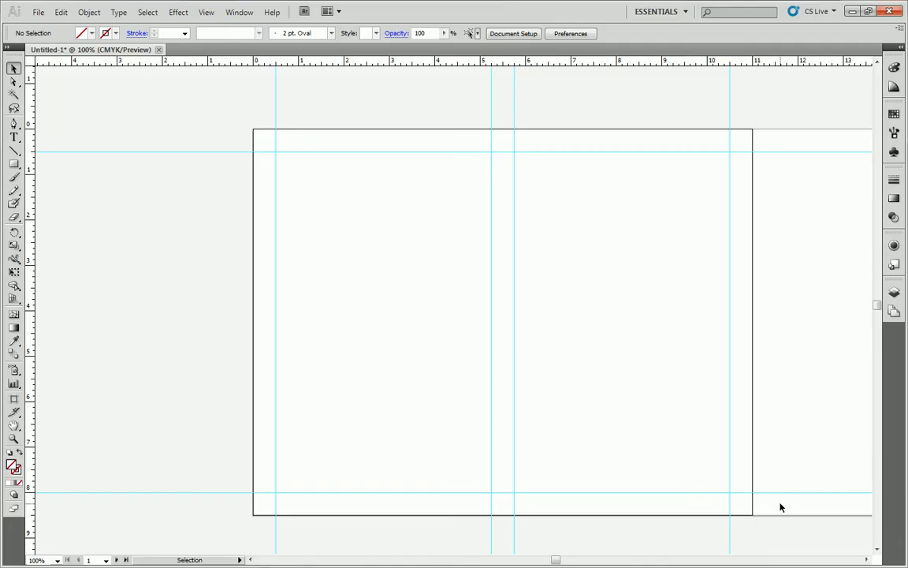
- In Illustrator, place dump.dwg from the network drive's dump folder, scaling it to fit the artboard
click(37, 12)
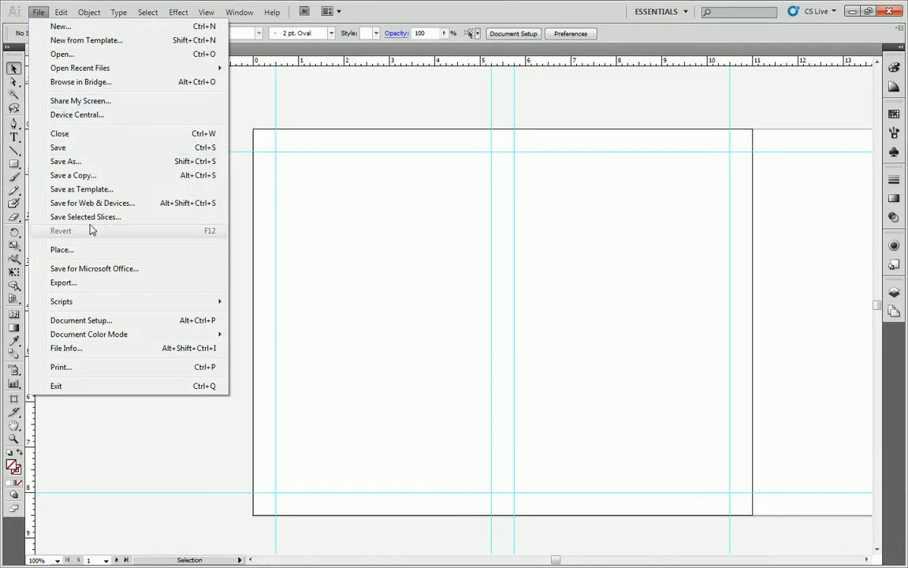
click(91, 251)
click(198, 32)
click(43, 169)
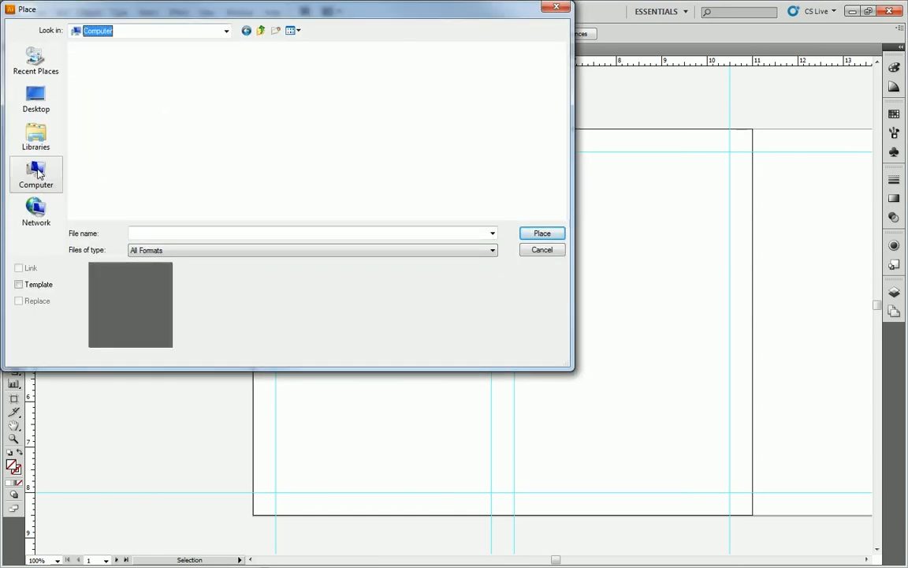
double_click(298, 184)
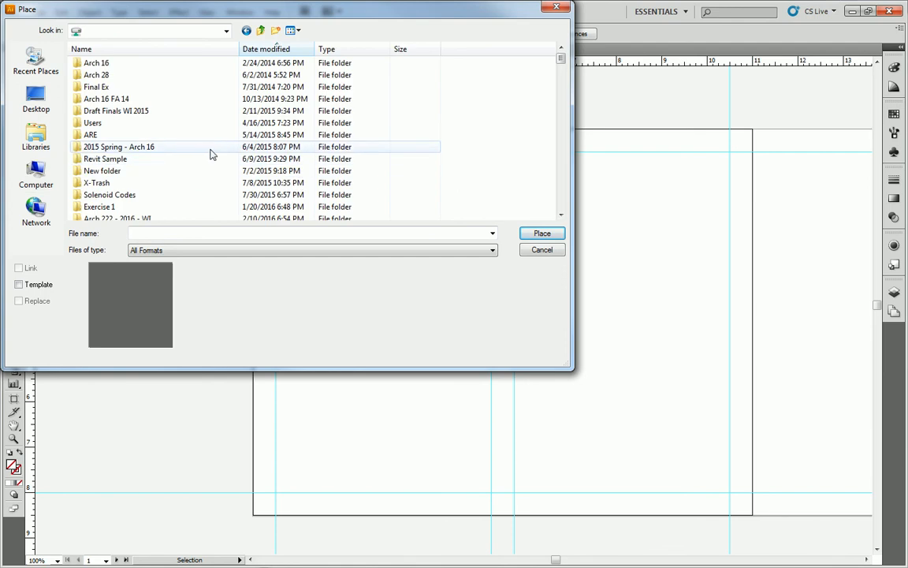
double_click(203, 148)
double_click(101, 75)
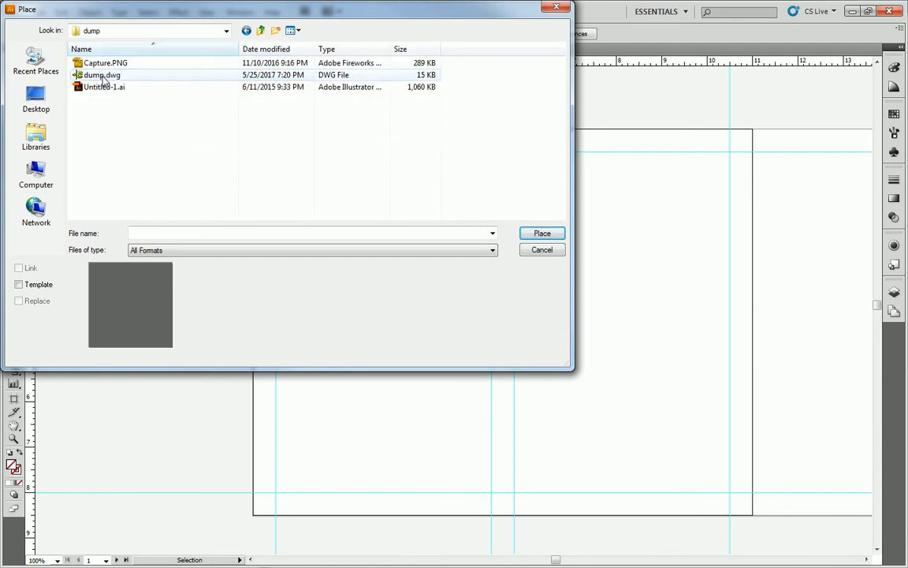
click(541, 235)
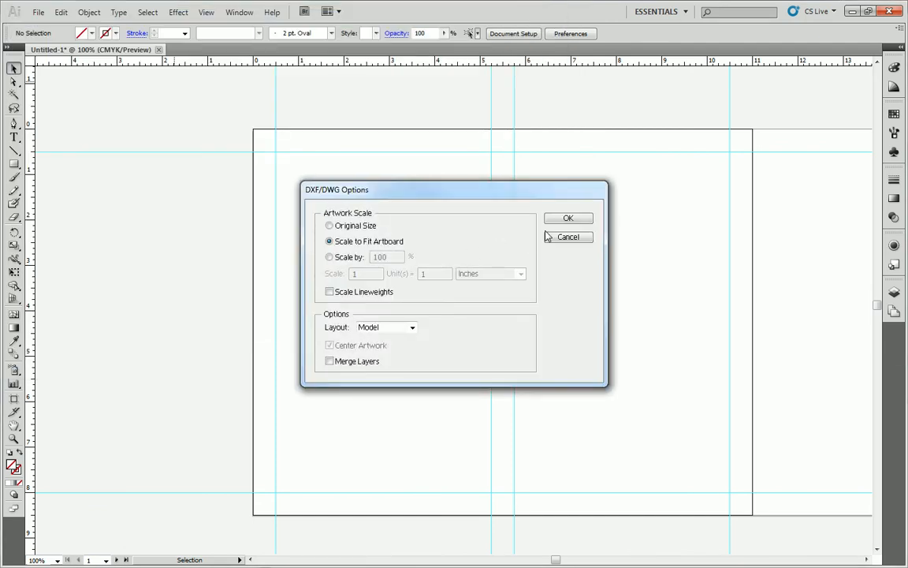
click(568, 223)
- Scale the placed linework proportionally to span the guides at 0.5 in and 5.25 in, with its top corner at the margin guides
mouse_move(646, 129)
mouse_down()
mouse_move(612, 156)
mouse_move(548, 240)
mouse_move(538, 274)
mouse_up()
mouse_move(461, 396)
mouse_down()
mouse_move(401, 317)
mouse_move(395, 323)
mouse_move(414, 324)
mouse_up()
mouse_move(312, 201)
mouse_down()
mouse_move(268, 162)
mouse_move(273, 149)
mouse_up()
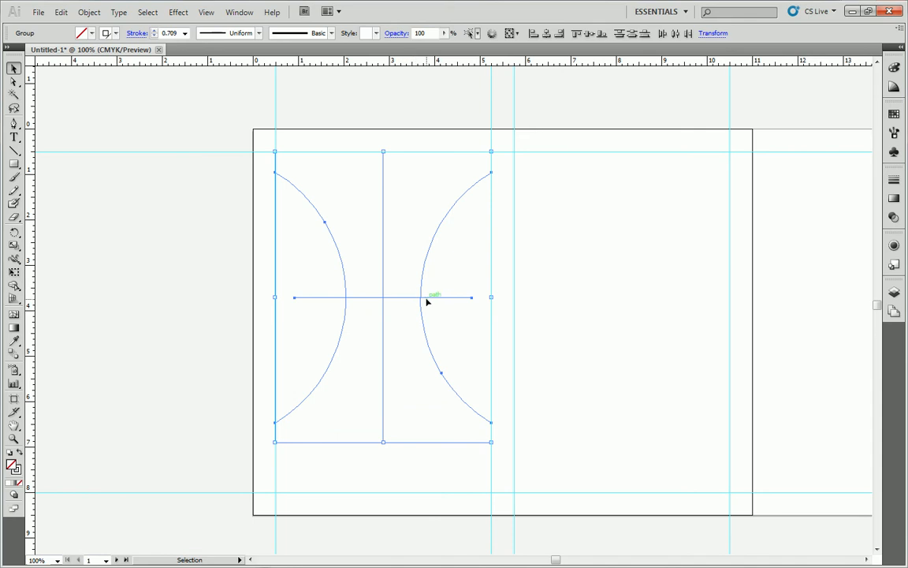
- Move the linework straight down to centre it vertically on the page, with its horizontal line at about 4.26 in
drag(415, 299, 417, 314)
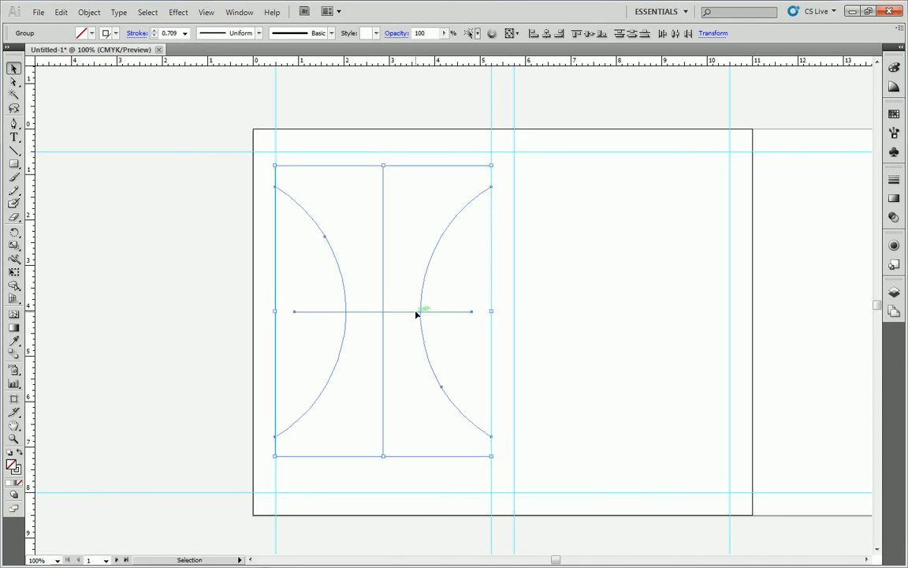
key(Down)
key(Down)
key(Down)
key(Down)
key(Down)
key(Down)
key(Down)
key(Down)
key(Down)
key(Down)
key(Down)
key(Down)
key(Down)
key(Down)
key(Down)
key(Down)
key(Down)
key(Down)
key(Down)
key(Down)
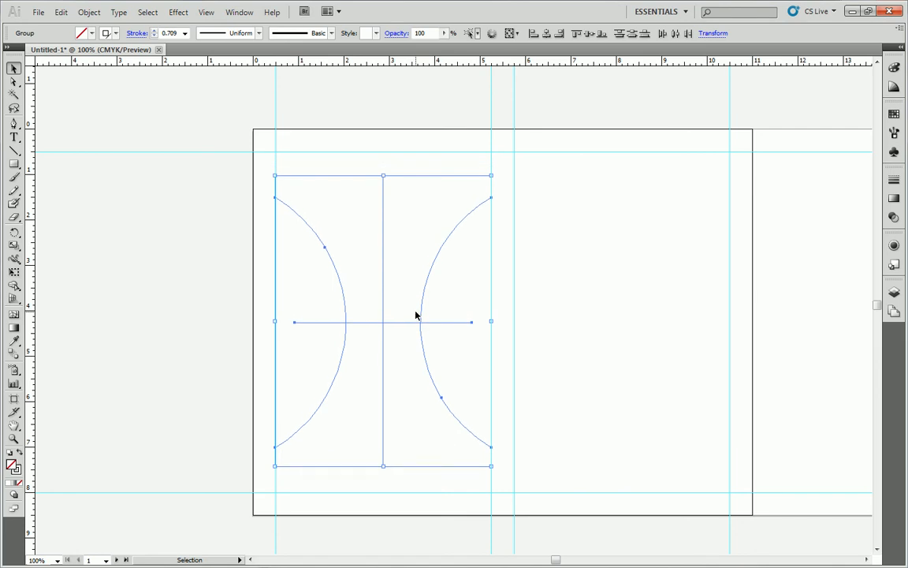
key(Up)
key(Up)
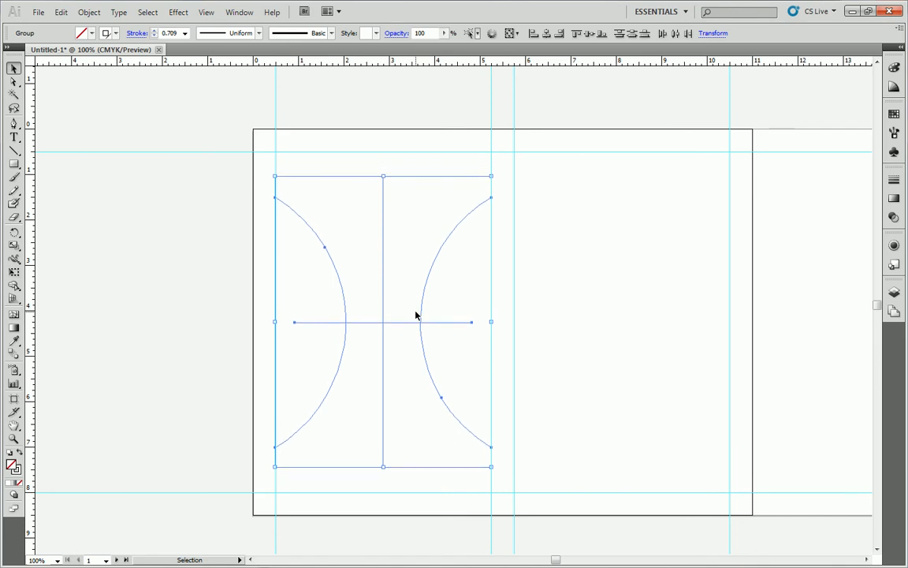
- Set the stroke colour of all the placed linework to the Registration swatch and deselect it
key(Delete)
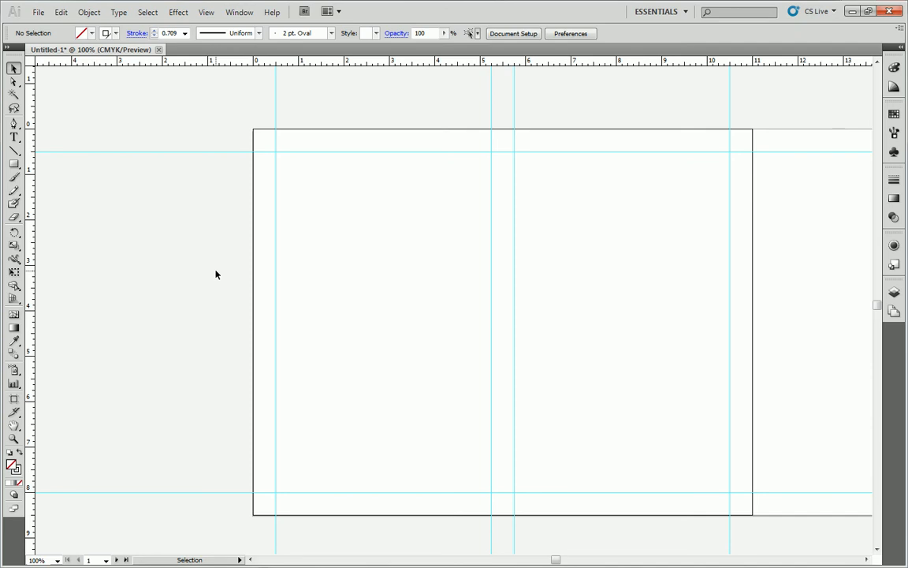
drag(224, 118, 509, 508)
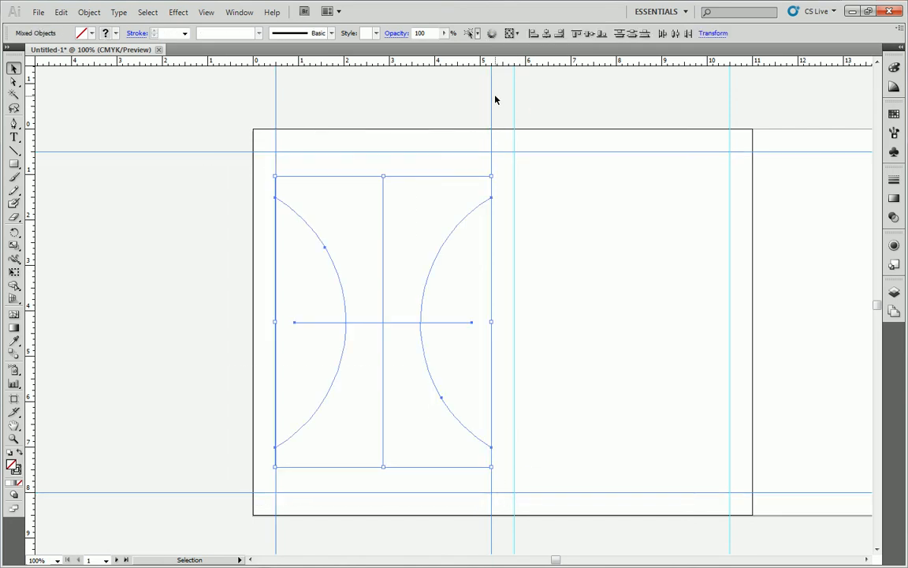
drag(196, 110, 92, 546)
key(ctrl+g)
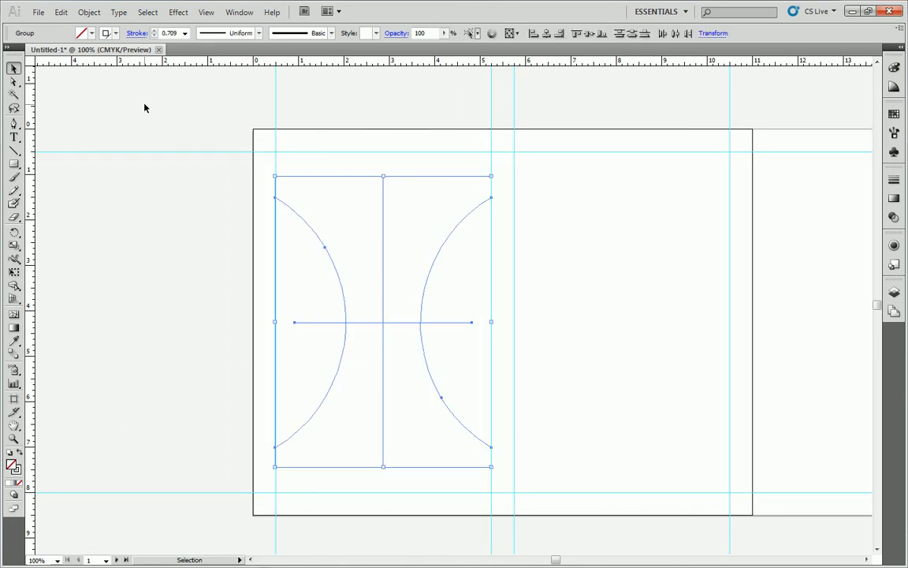
click(104, 31)
click(18, 45)
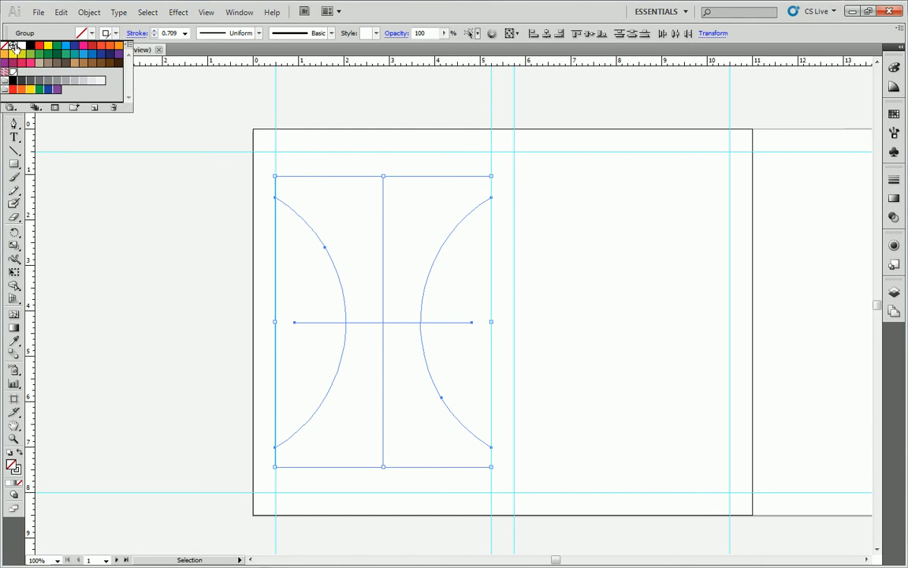
click(356, 215)
click(353, 223)
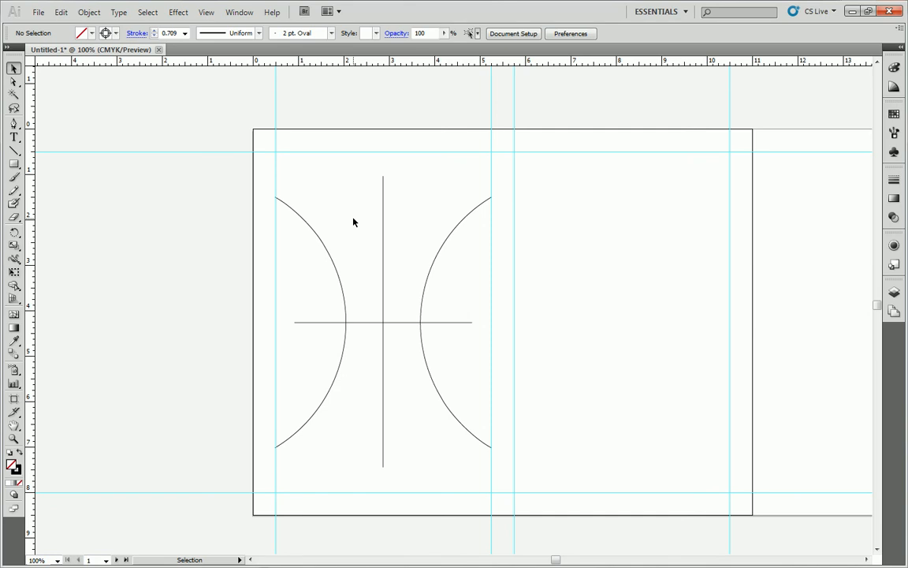
- Set the horizontal line's stroke weight to 40 pt and its ends to projecting caps
click(450, 322)
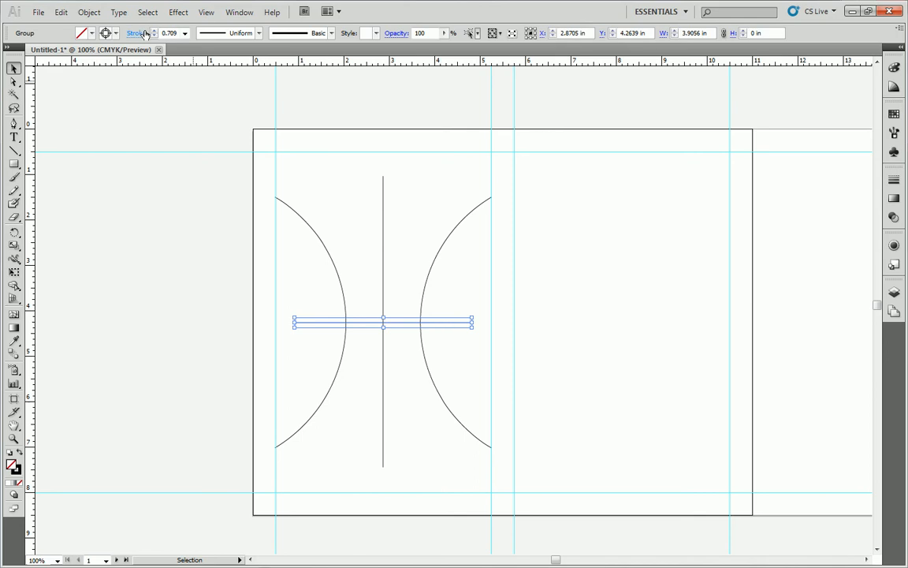
click(185, 33)
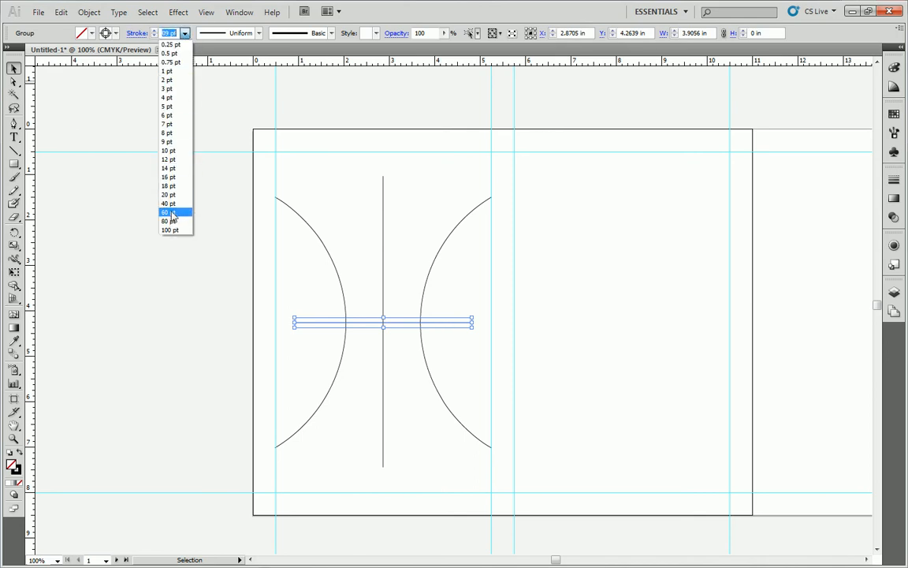
click(169, 212)
click(184, 33)
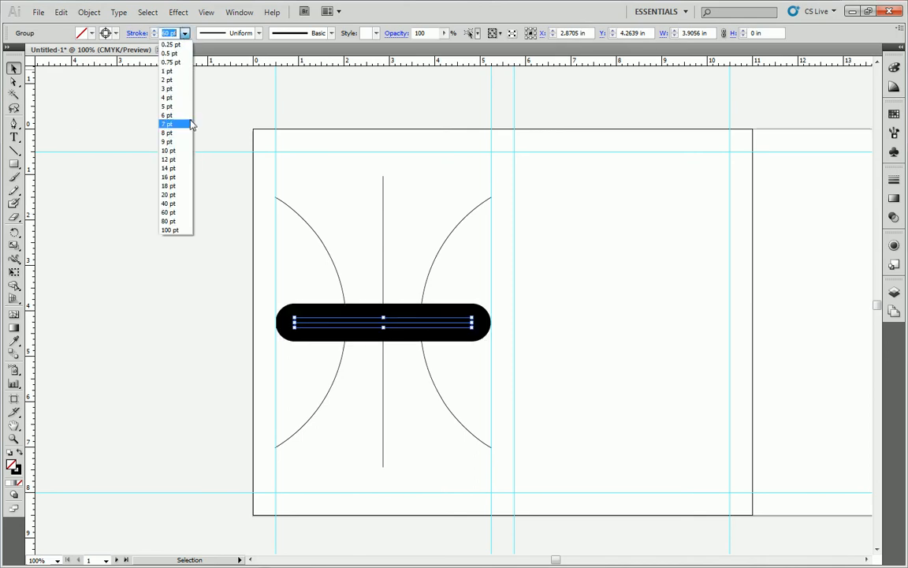
click(168, 204)
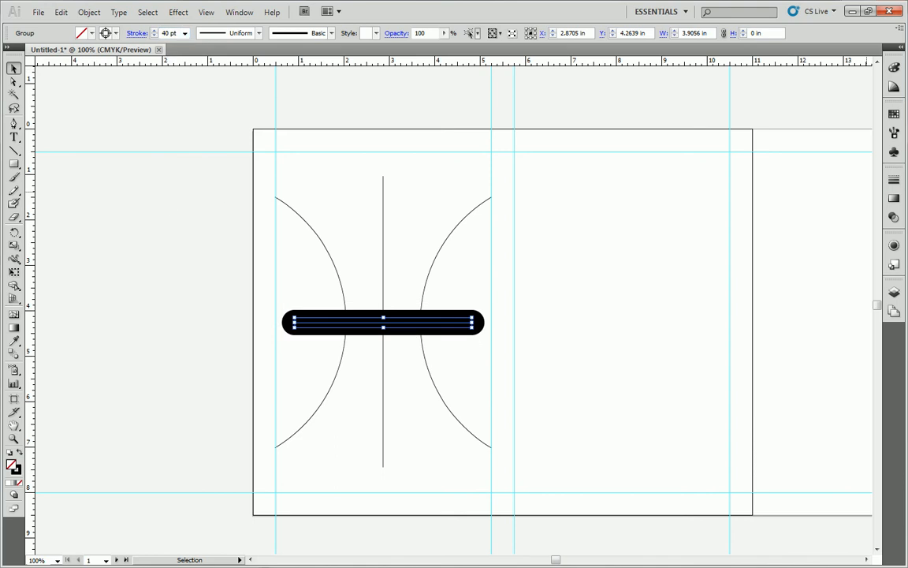
click(895, 184)
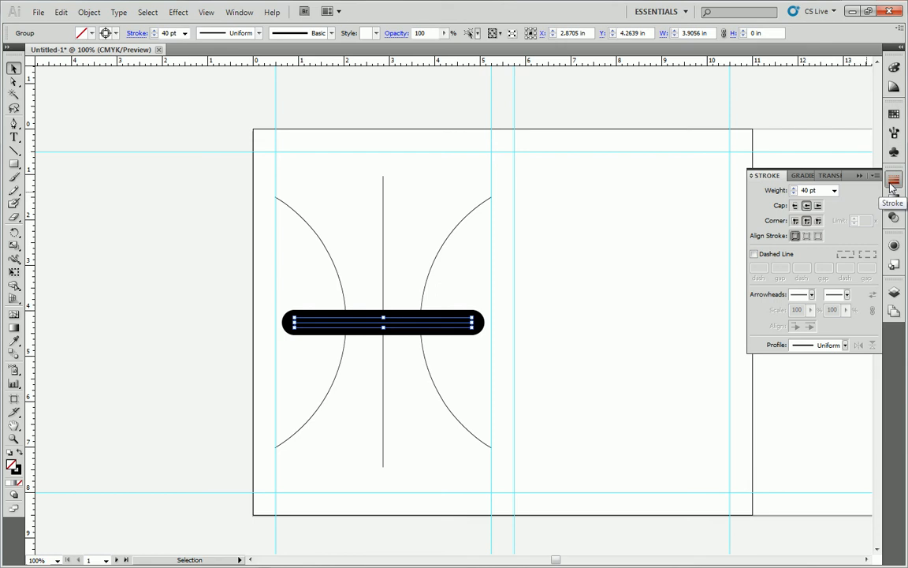
click(818, 205)
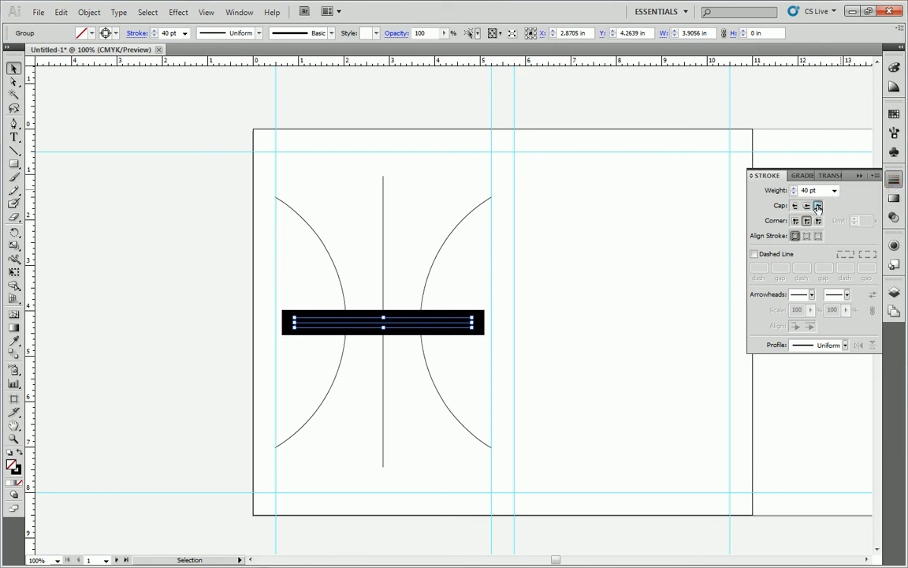
click(643, 353)
- Set the stroke weight of the two arcs and the vertical line to 4 pt
click(314, 289)
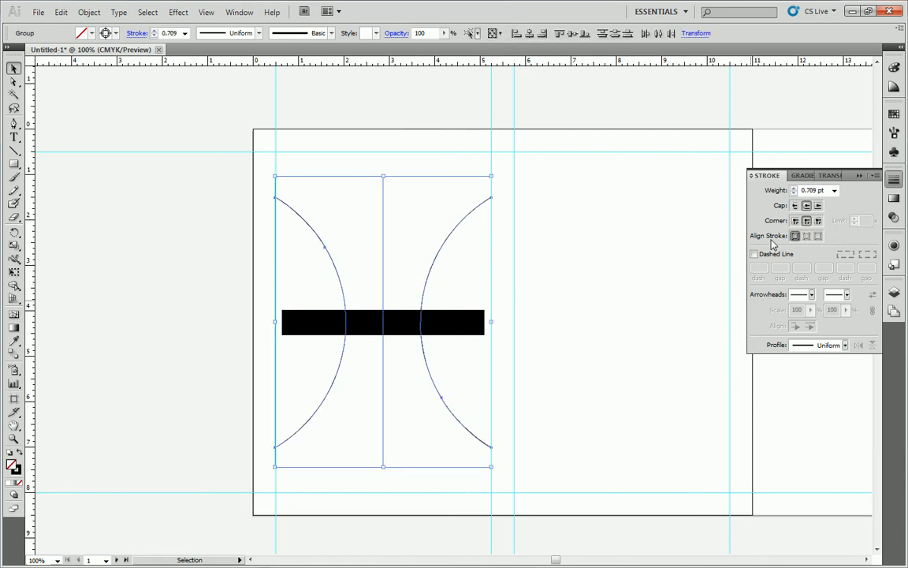
click(185, 33)
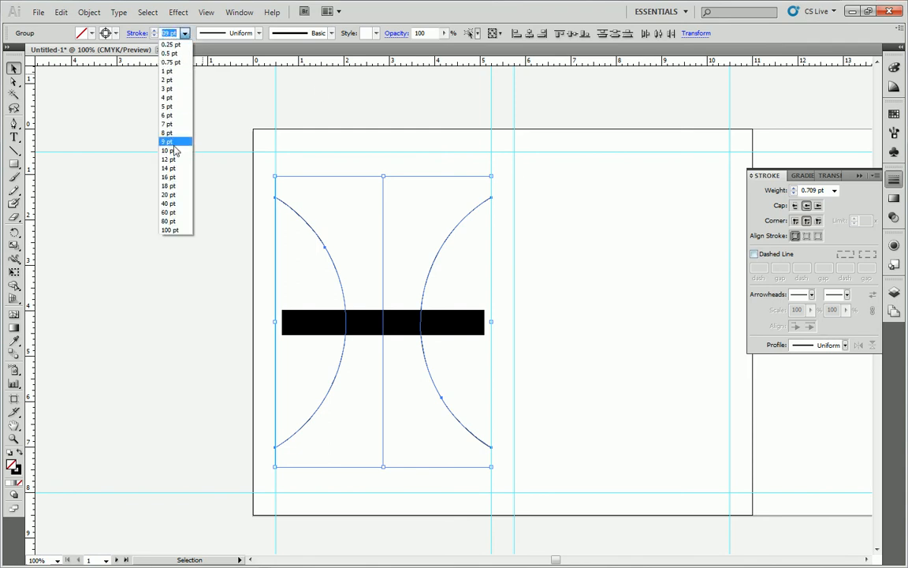
click(168, 164)
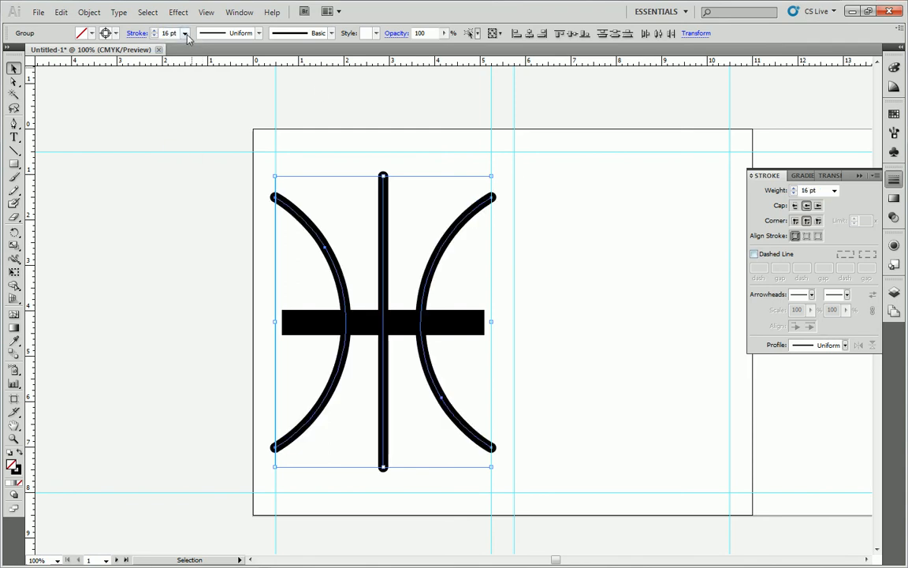
click(185, 33)
click(157, 138)
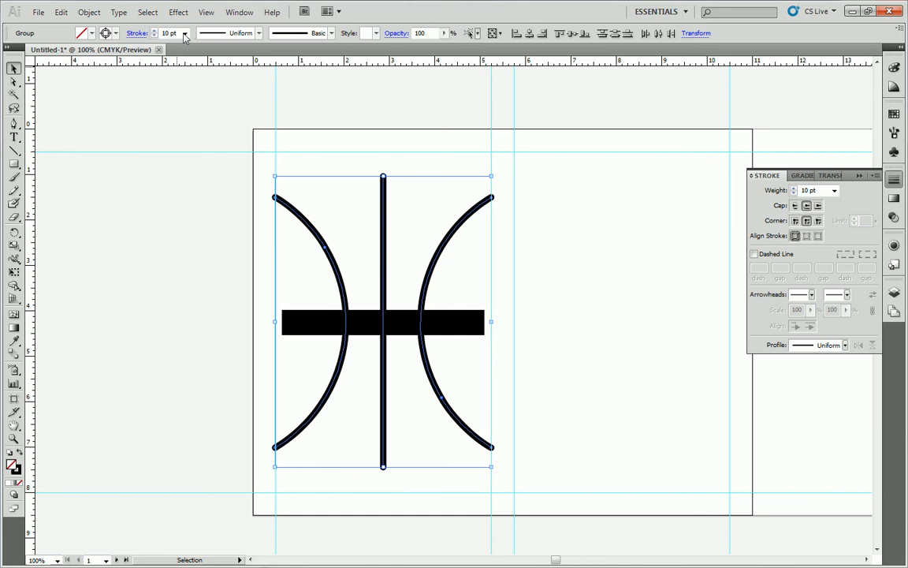
click(185, 33)
click(165, 115)
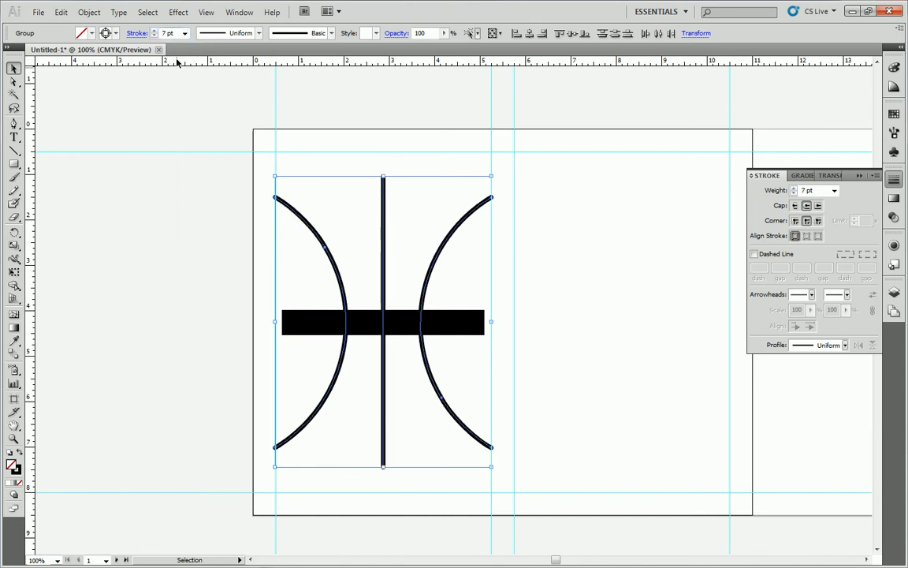
click(185, 33)
click(175, 107)
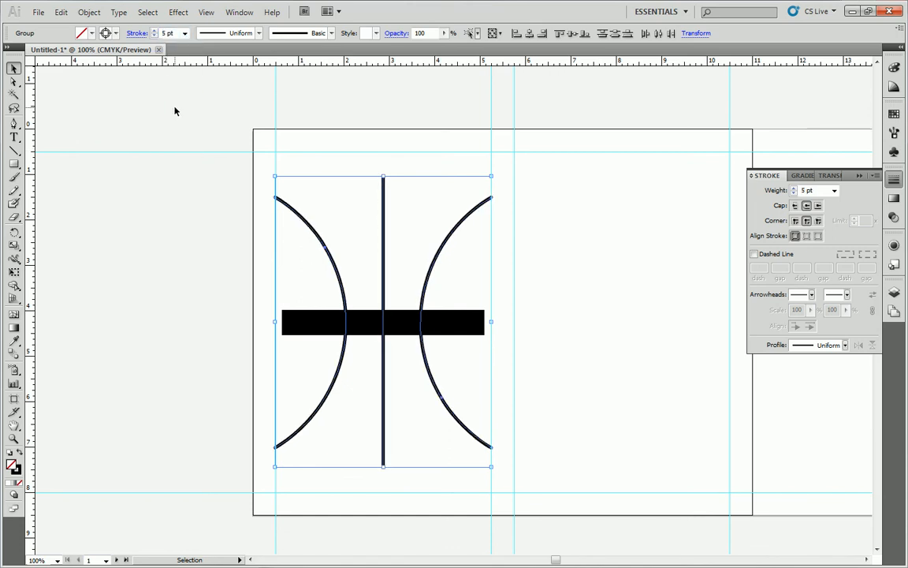
click(185, 33)
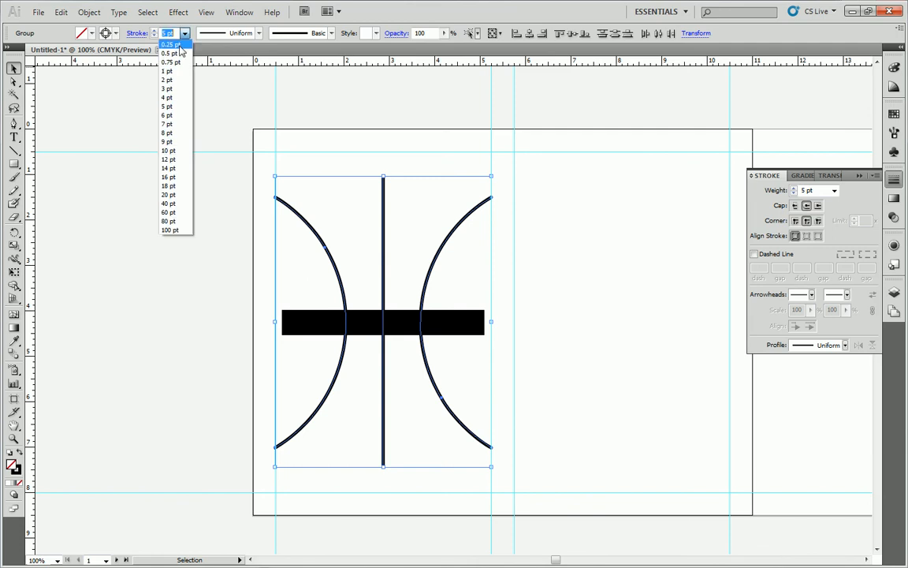
click(168, 98)
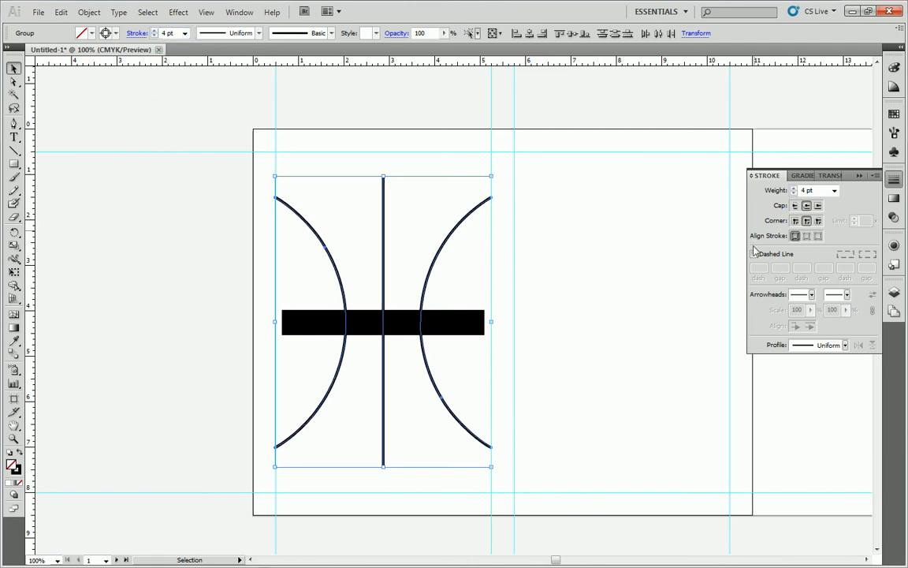
- Give the arcs and vertical line projecting caps and an exact-length dashed stroke with 20 pt dashes and 30 pt gaps
click(818, 205)
click(807, 221)
click(753, 255)
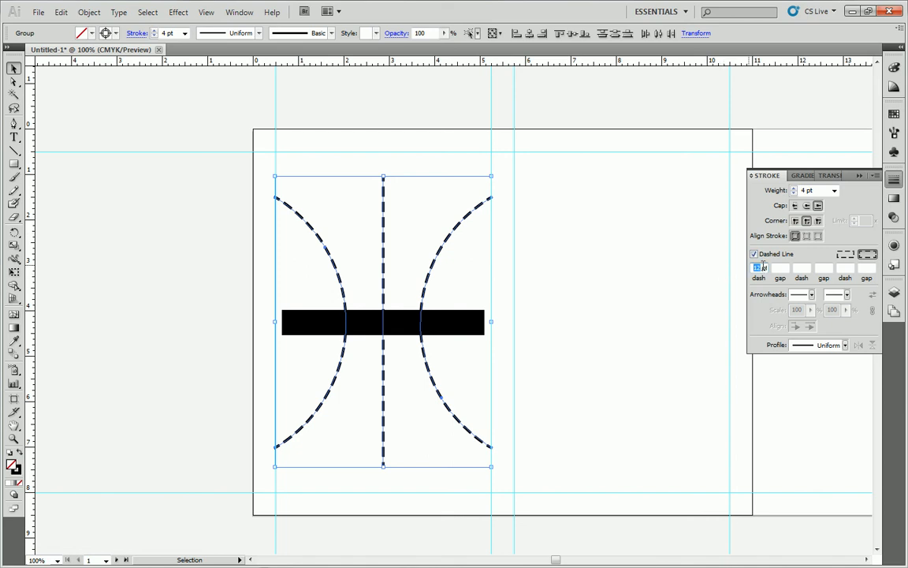
text(20)
click(783, 268)
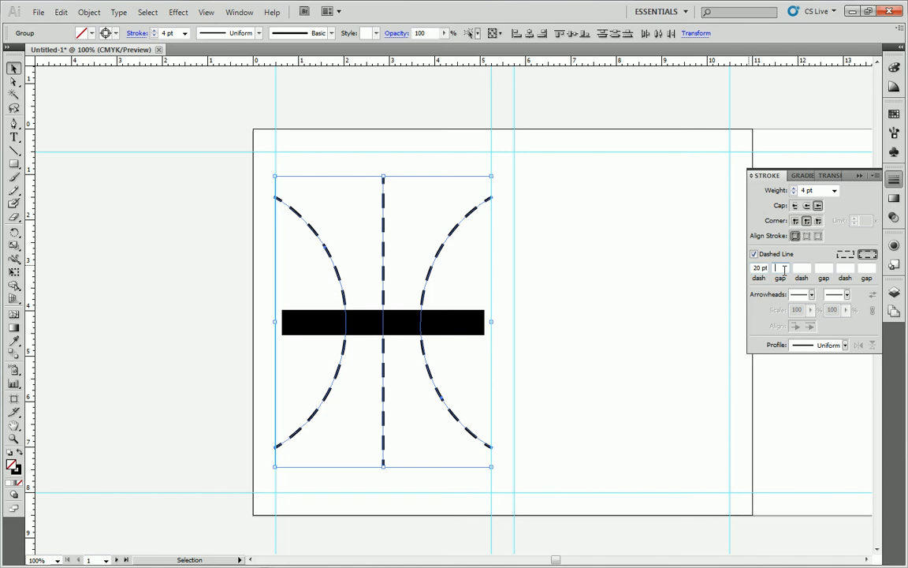
text(30)
key(Tab)
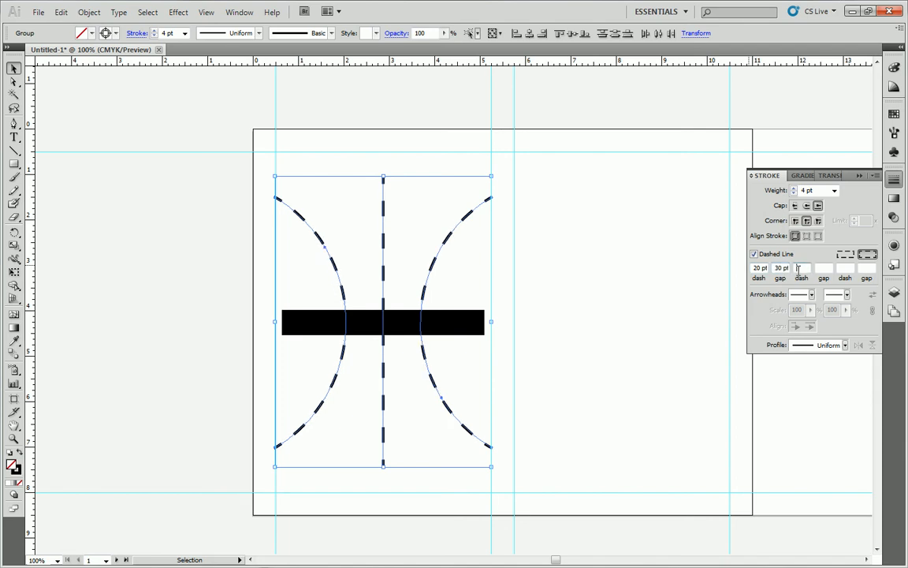
click(561, 238)
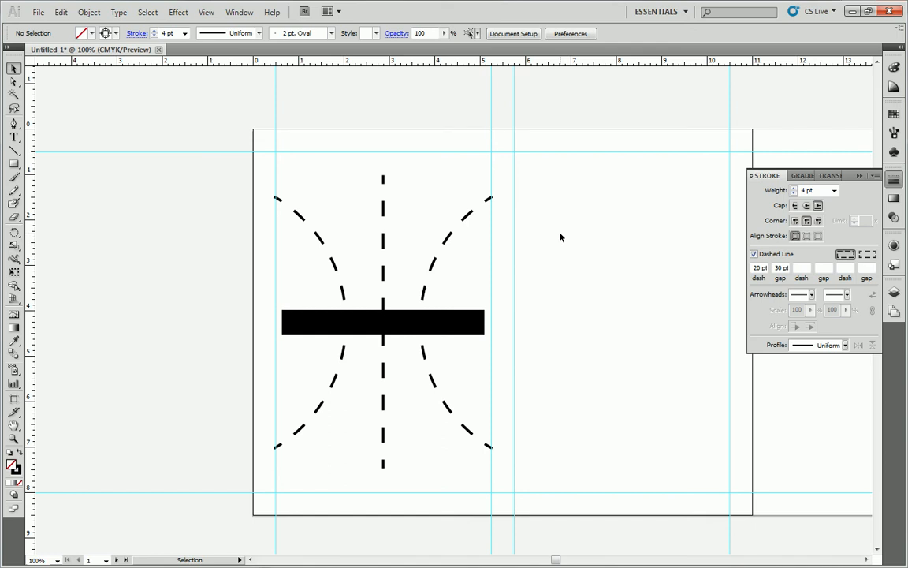
- Place dump.dwg in the document again and delete the placed copy
click(38, 11)
click(79, 251)
click(102, 75)
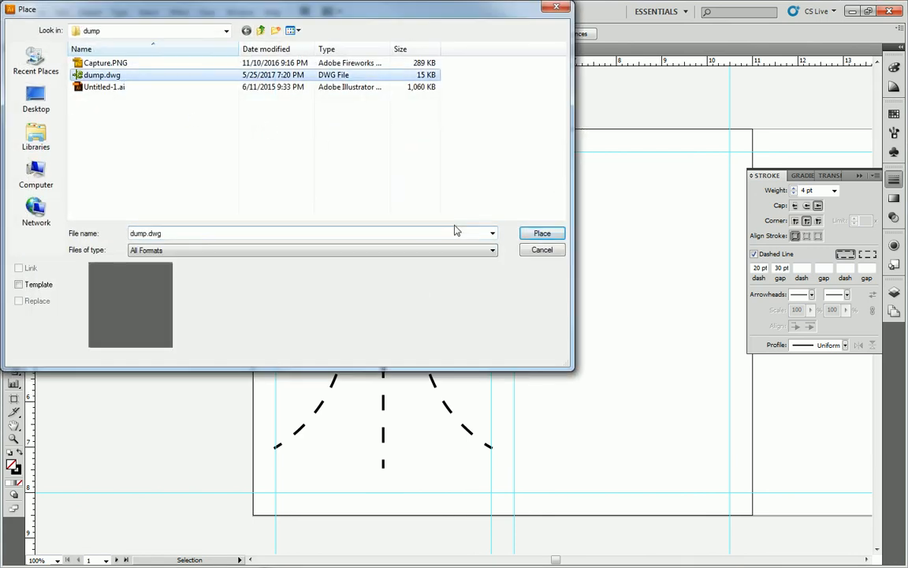
click(542, 234)
click(582, 218)
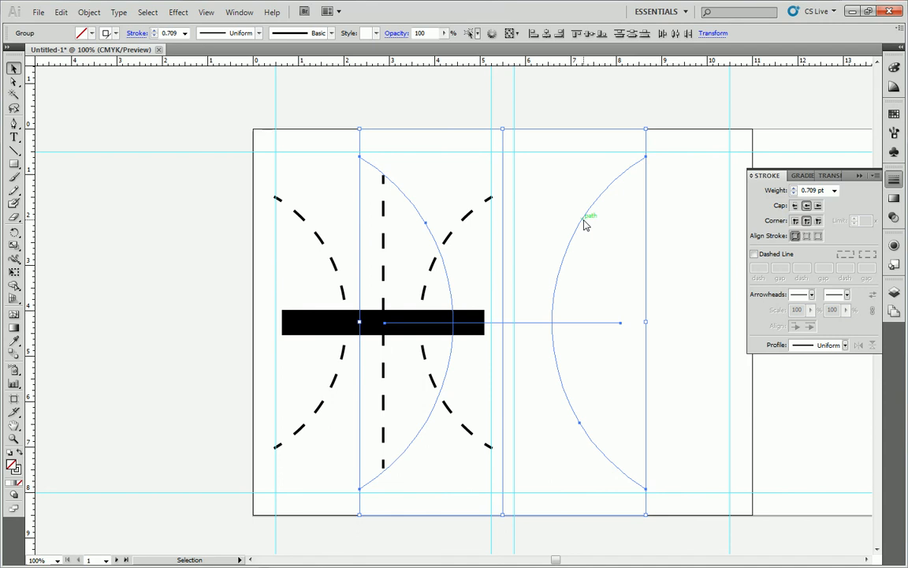
key(Delete)
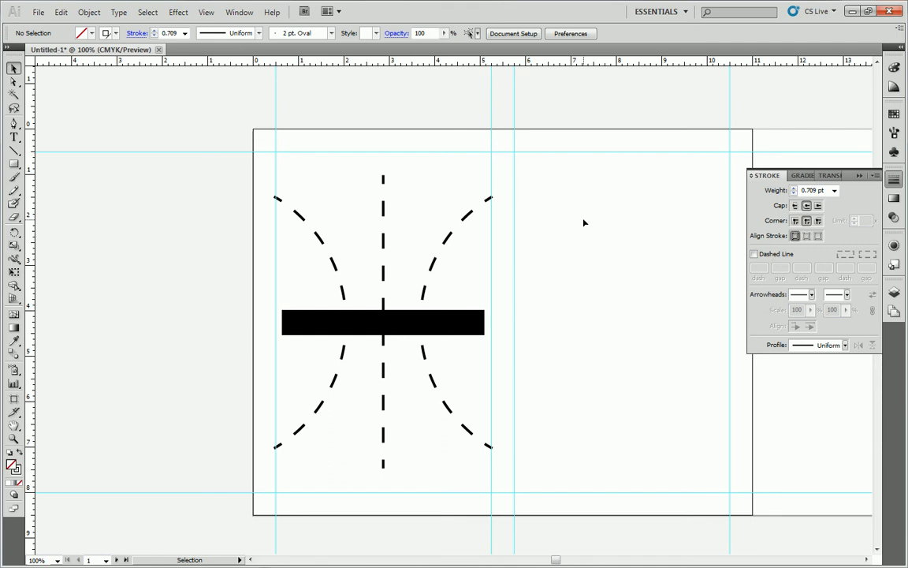
- Shorten the thick horizontal line about its centre to about 3.24 in wide and set its stroke colour to a dark gray swatch
click(473, 332)
drag(473, 332, 425, 326)
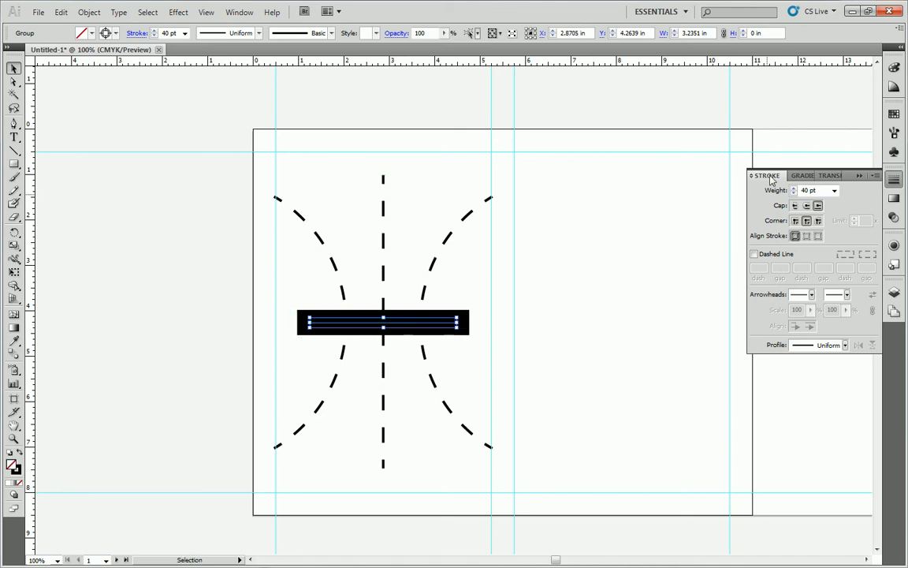
click(104, 32)
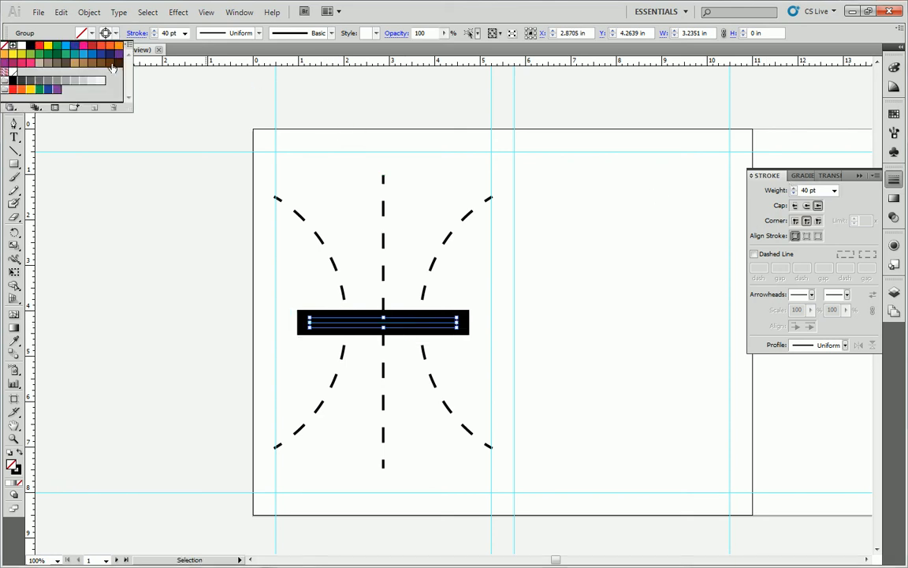
click(45, 83)
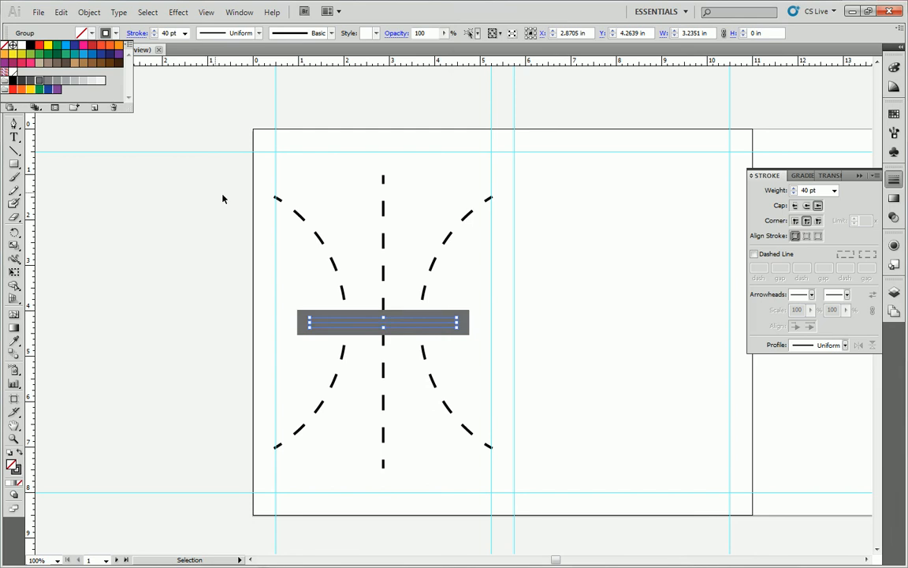
click(443, 111)
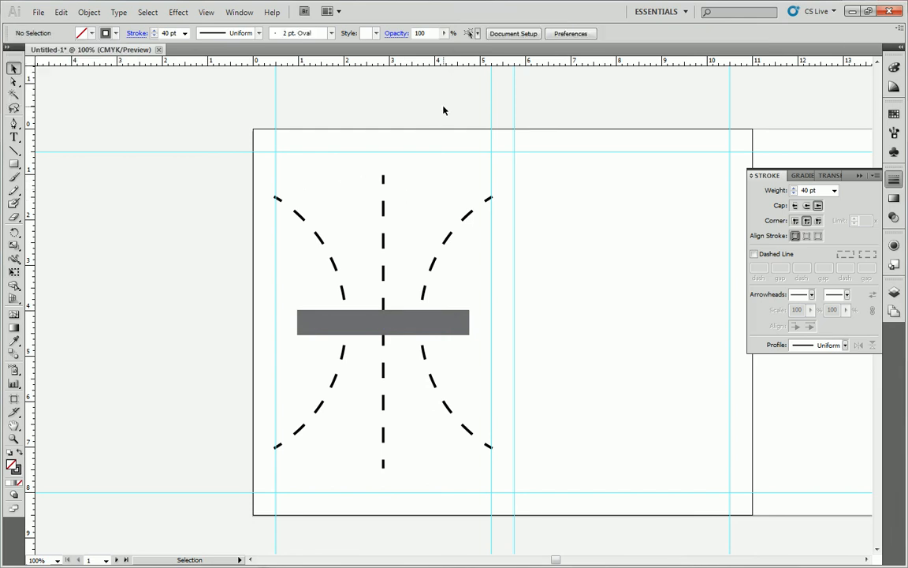